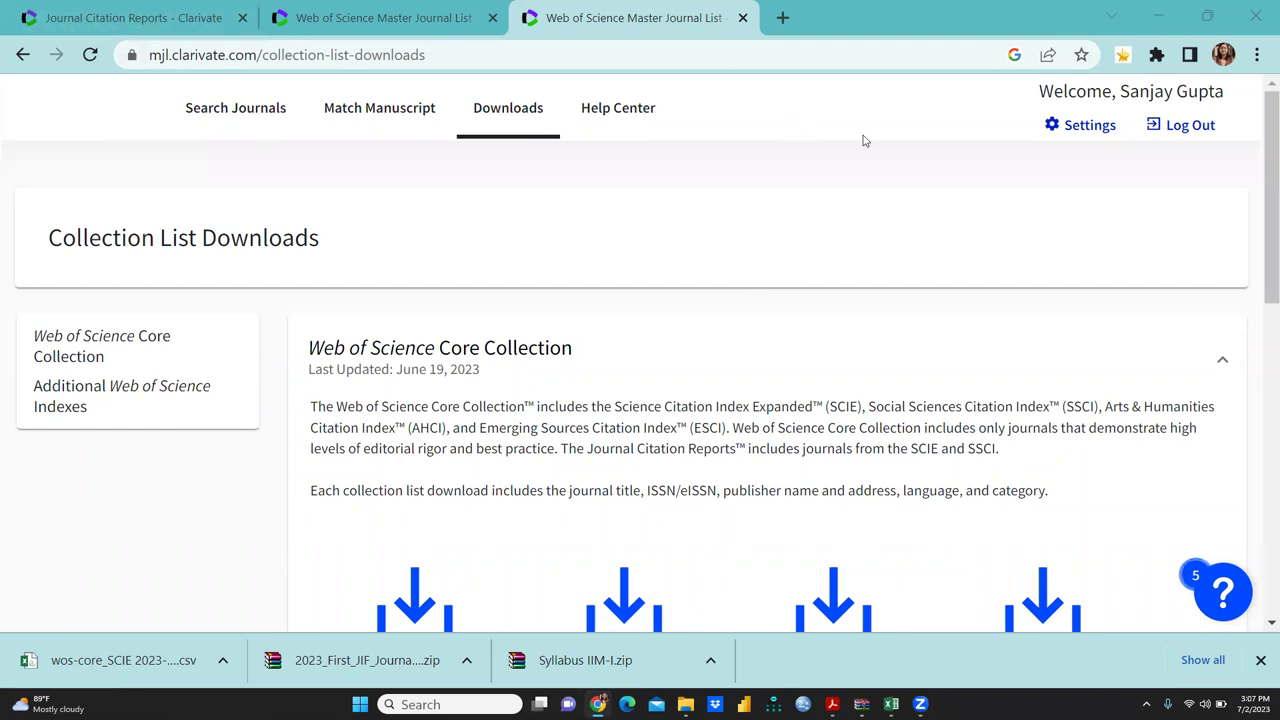
- Scroll to the Core Collection download icons, then bring up ImpactFactor2023-1-211.pdf in Acrobat
scroll(565, 343, "down", 1)
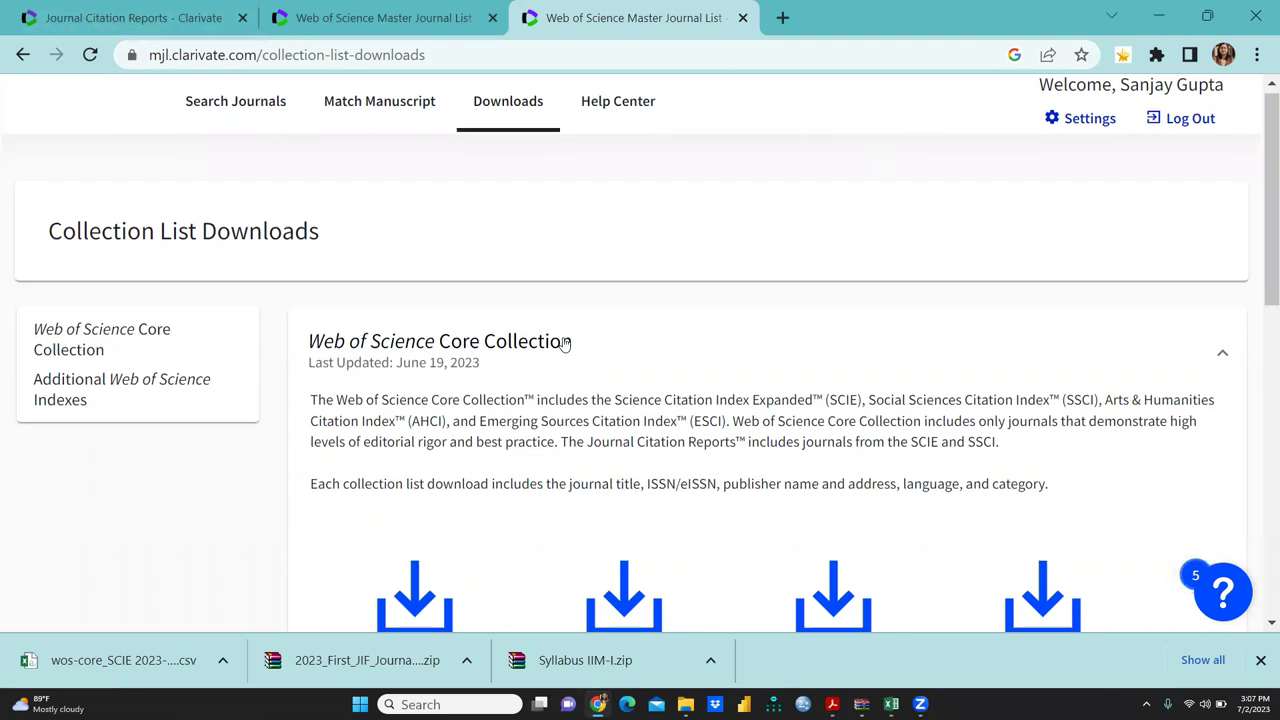
scroll(565, 343, "down", 3)
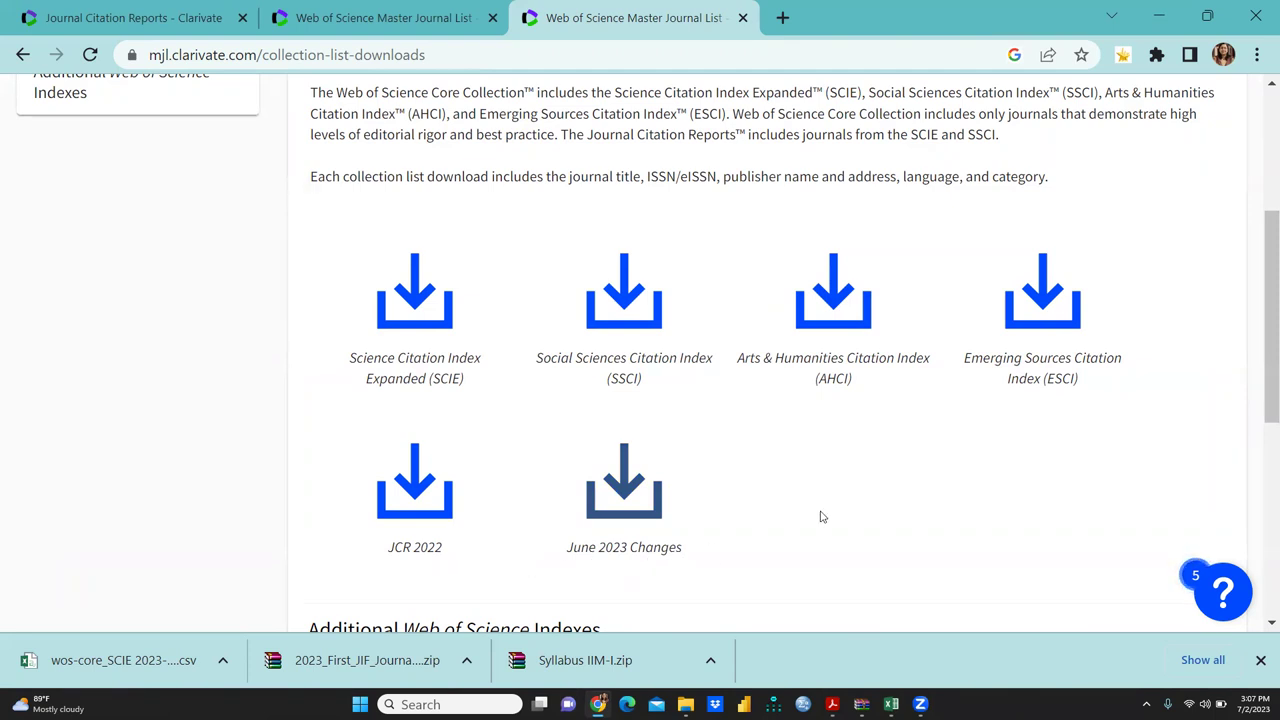
left_click(831, 704)
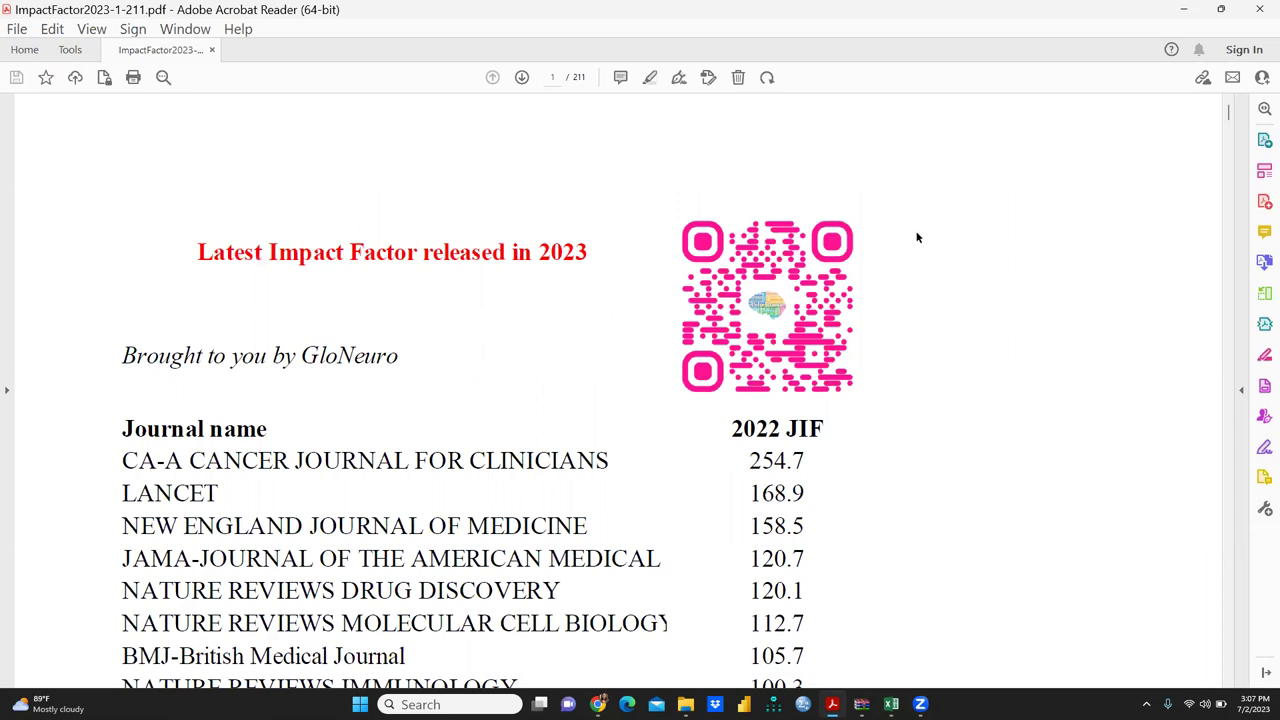
- Search the PDF for 'Journal of Cleaner Prod' and jump to its entry (2022 JIF 11.1)
key("ctrl+f")
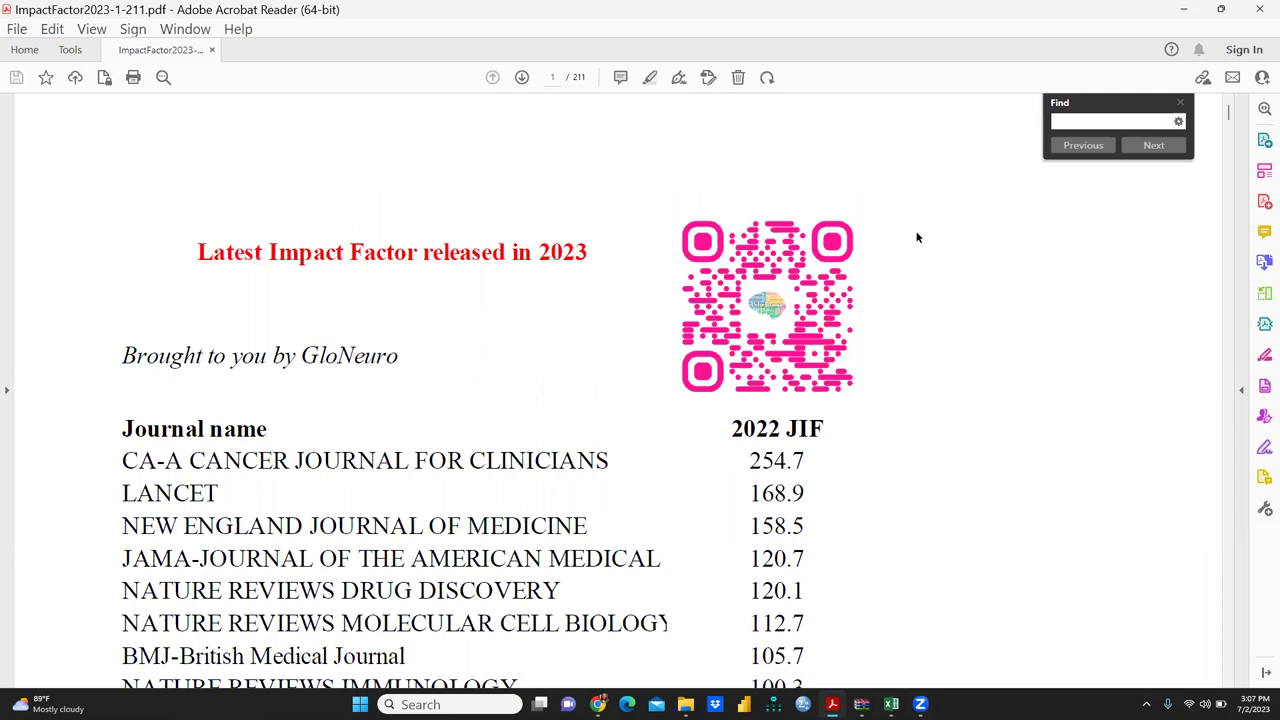
type("Jou")
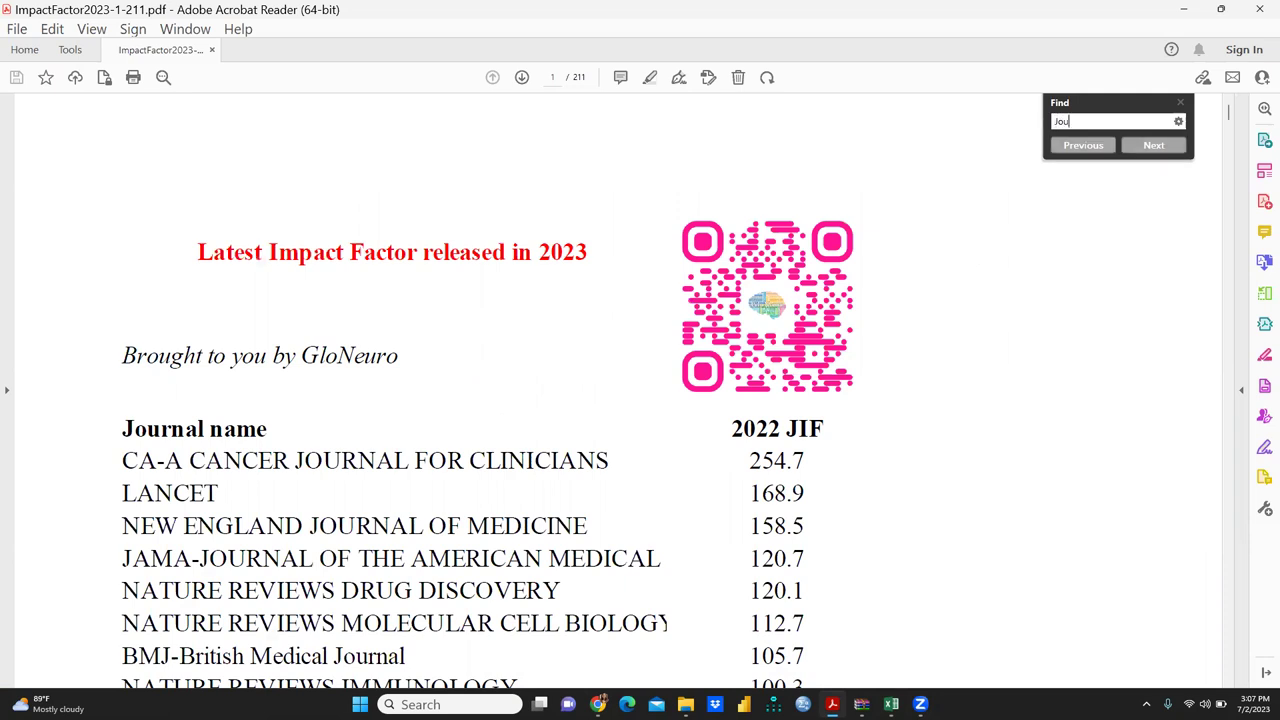
type("rn")
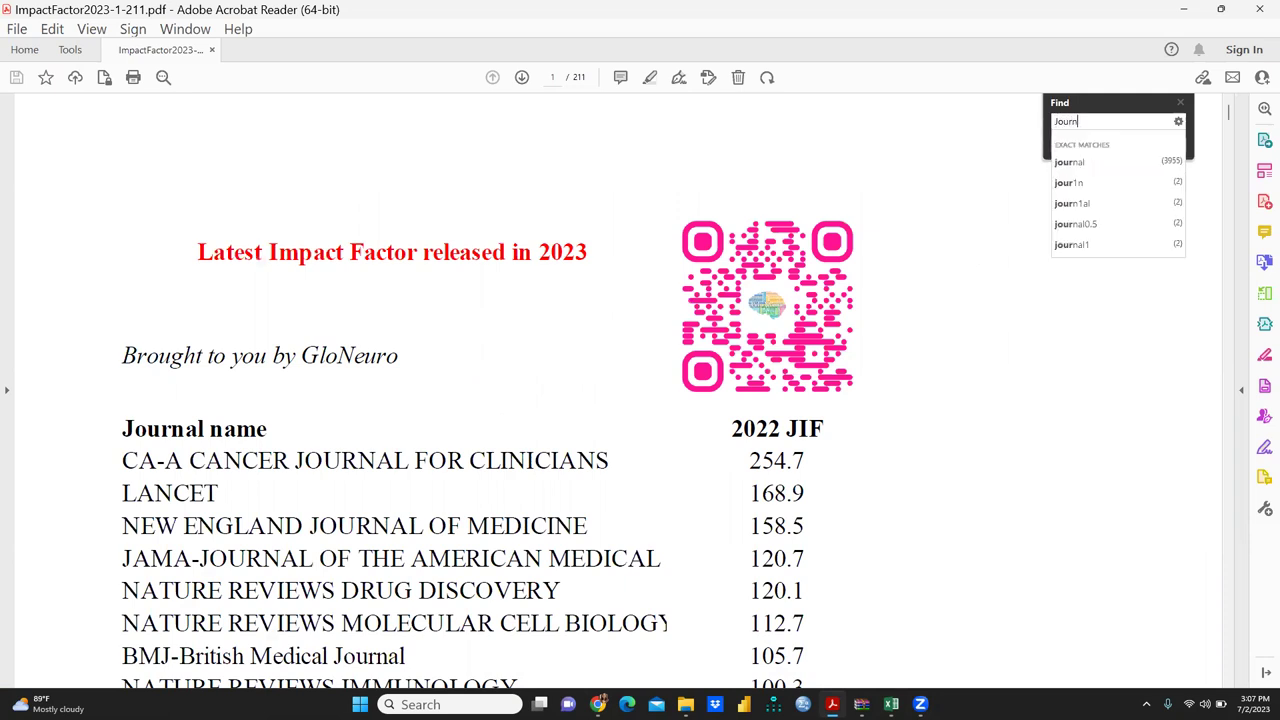
type("al")
key("Return")
type("of Clean")
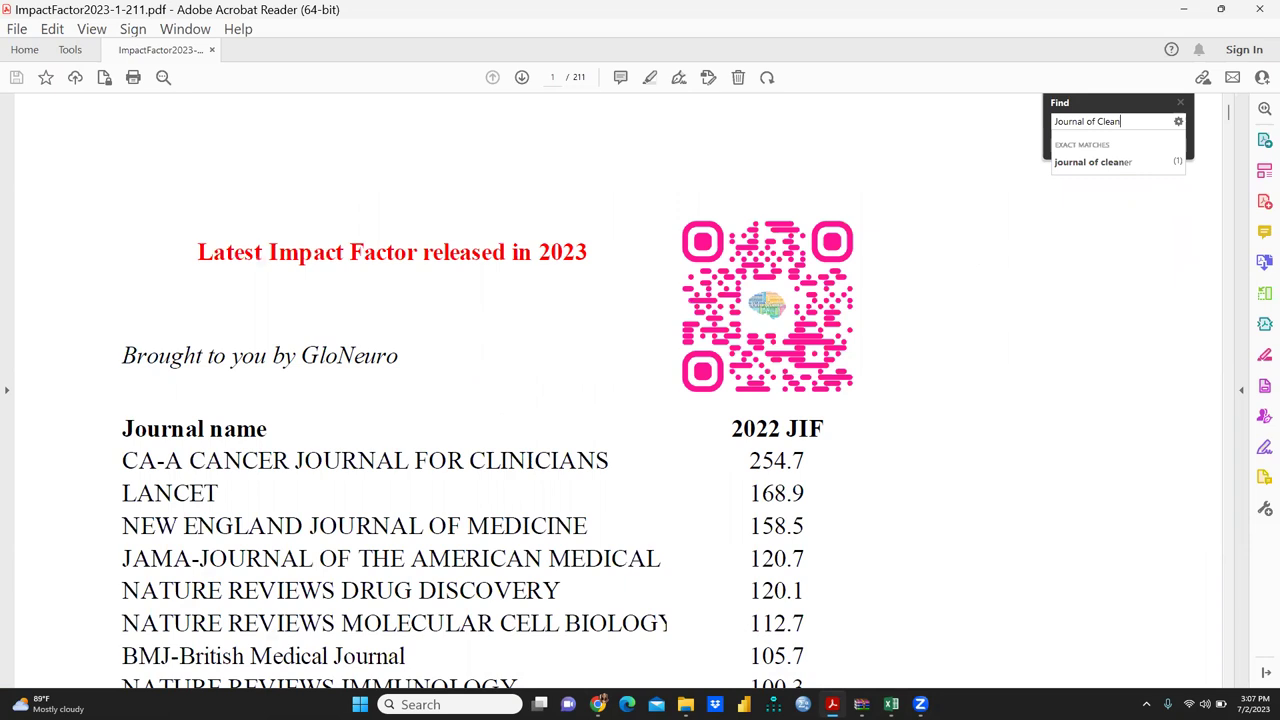
type("er Prod")
left_click(1108, 162)
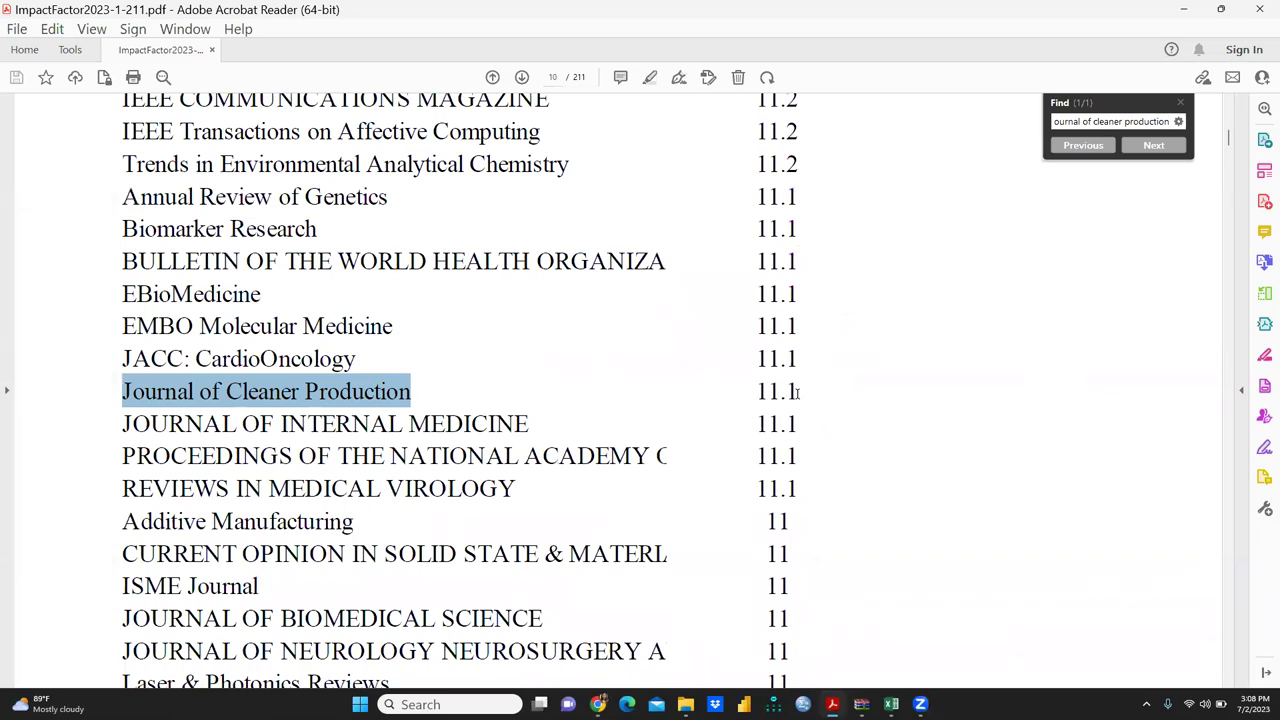
- Return to page 1 of the impact factor list
scroll(797, 391, "up", 10)
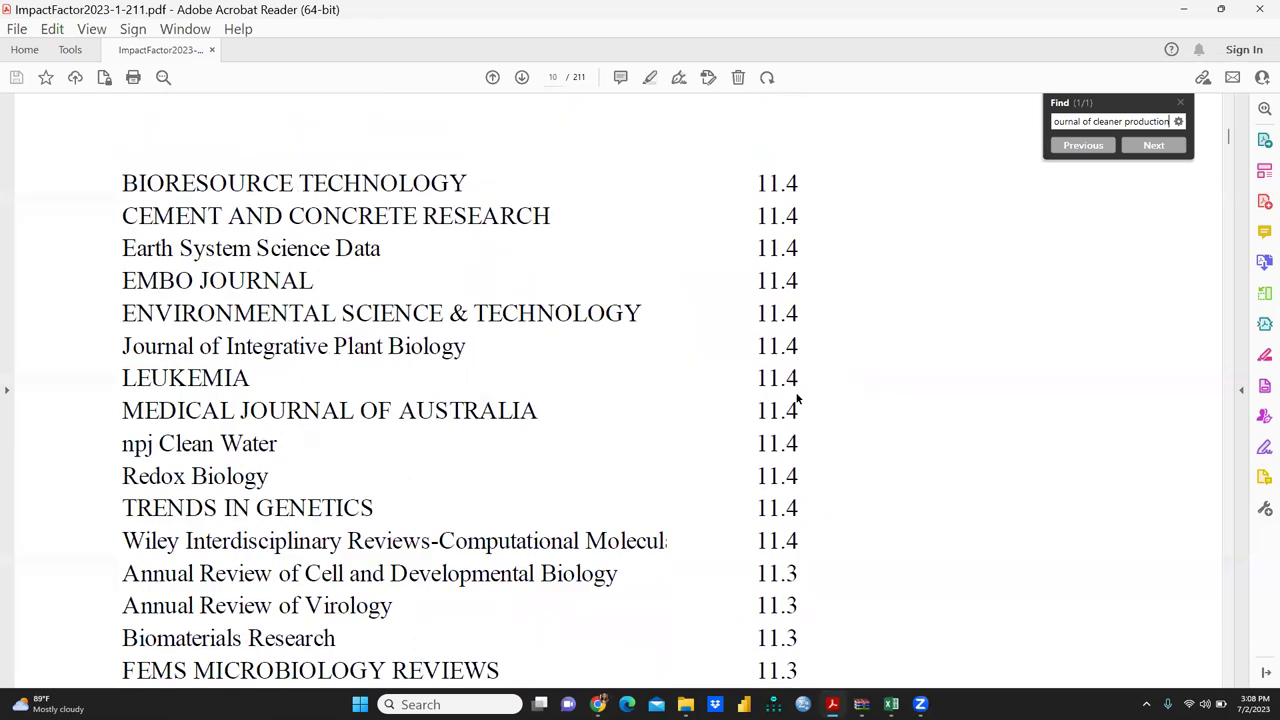
scroll(797, 399, "up", 10)
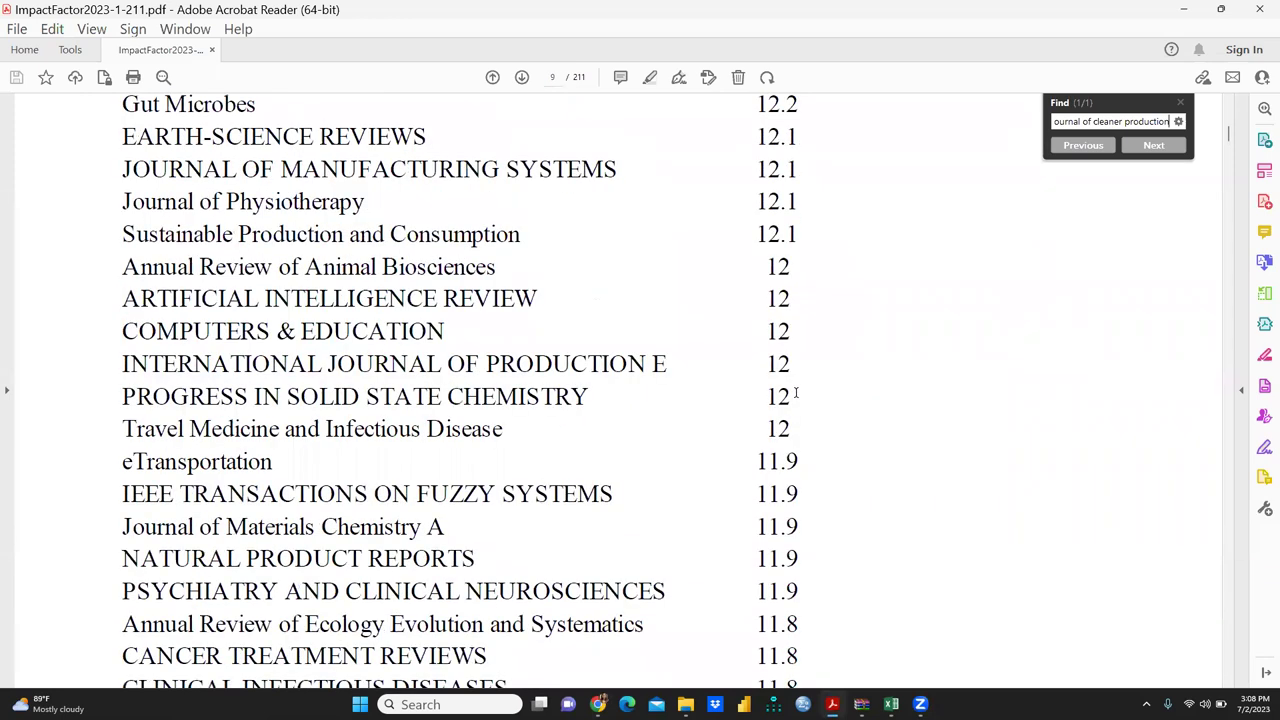
scroll(797, 395, "up", 5)
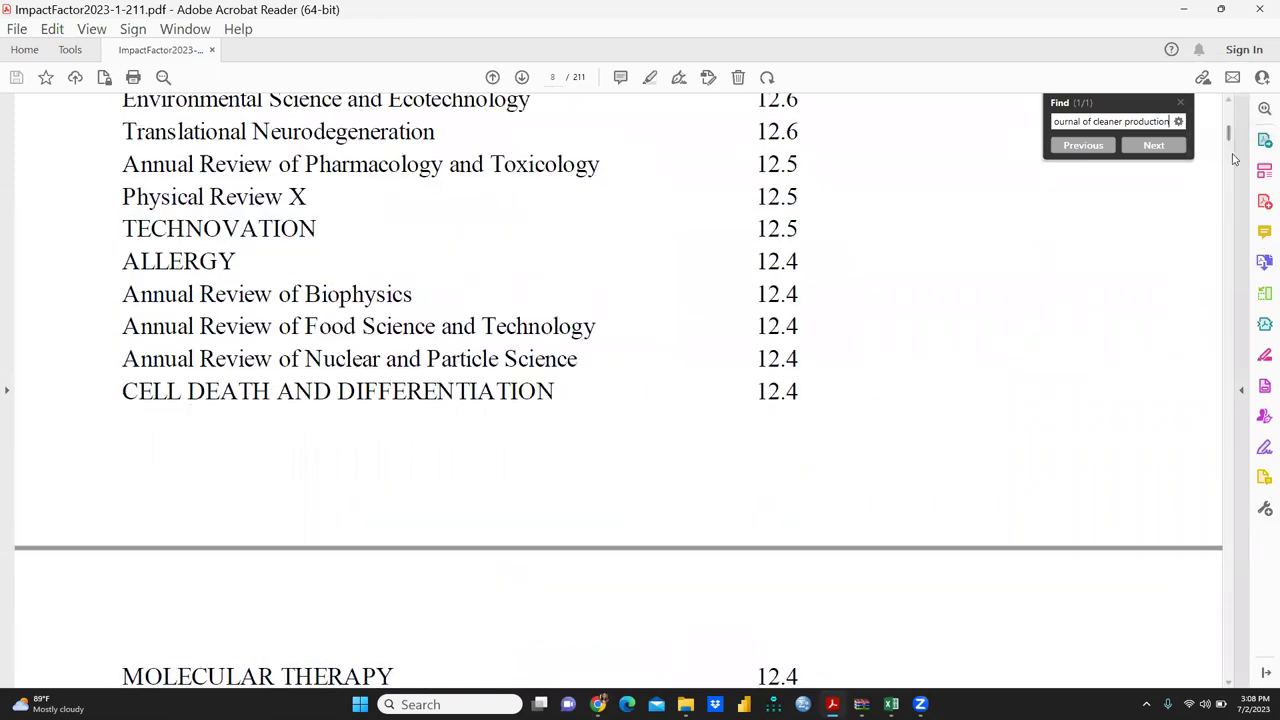
left_click_drag(1230, 136, 1230, 110)
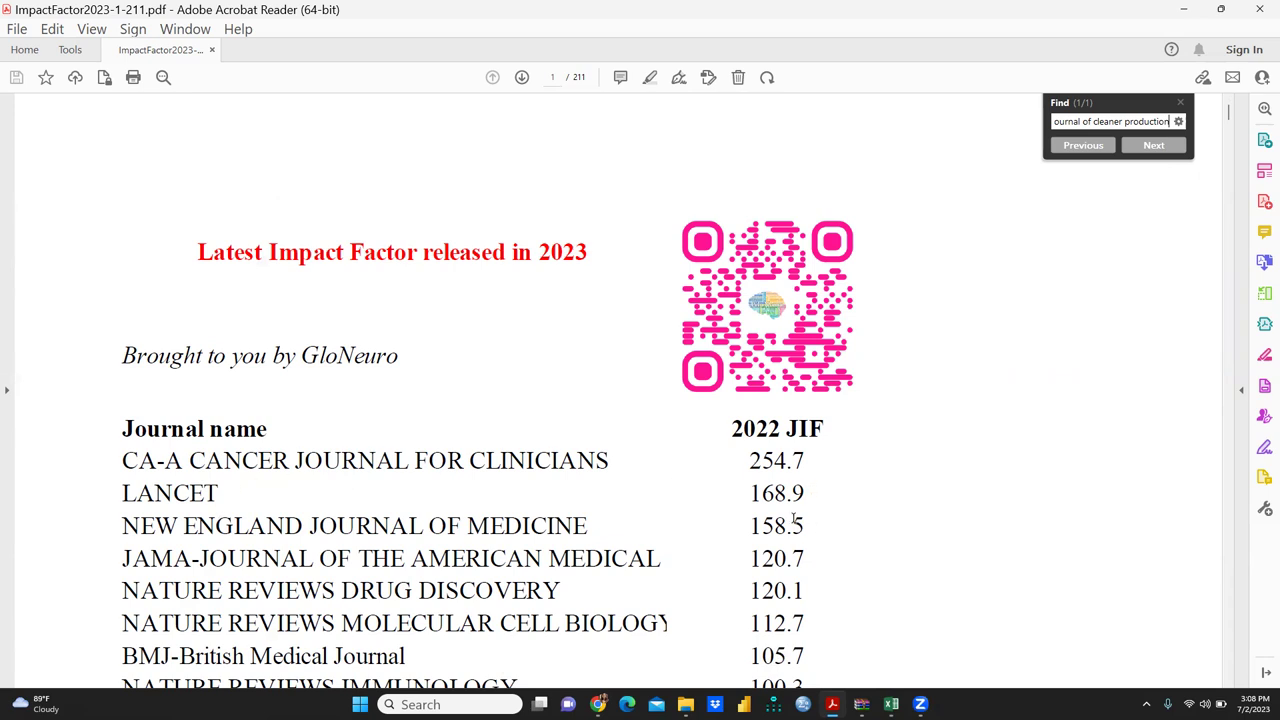
- Browse the top journals on PDF pages 1–3, then return to the Master Journal List tab in Chrome
scroll(849, 542, "down", 10)
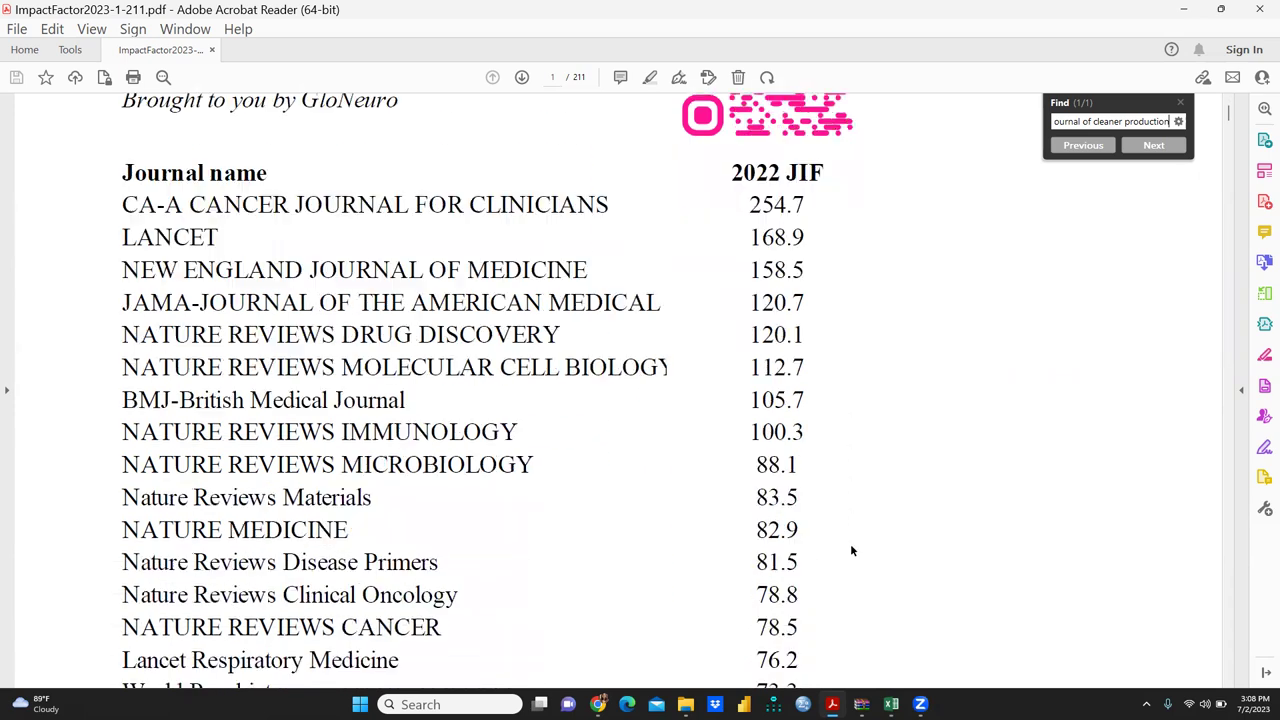
scroll(850, 543, "down", 9)
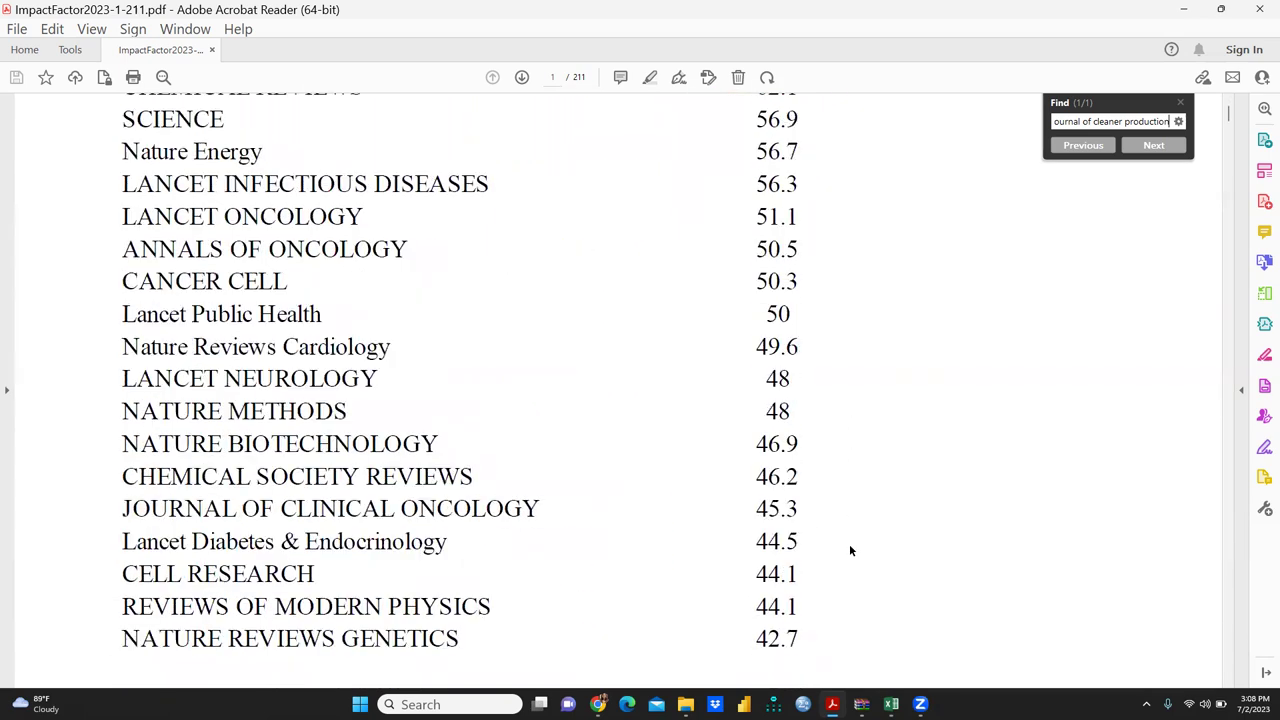
scroll(849, 549, "down", 2)
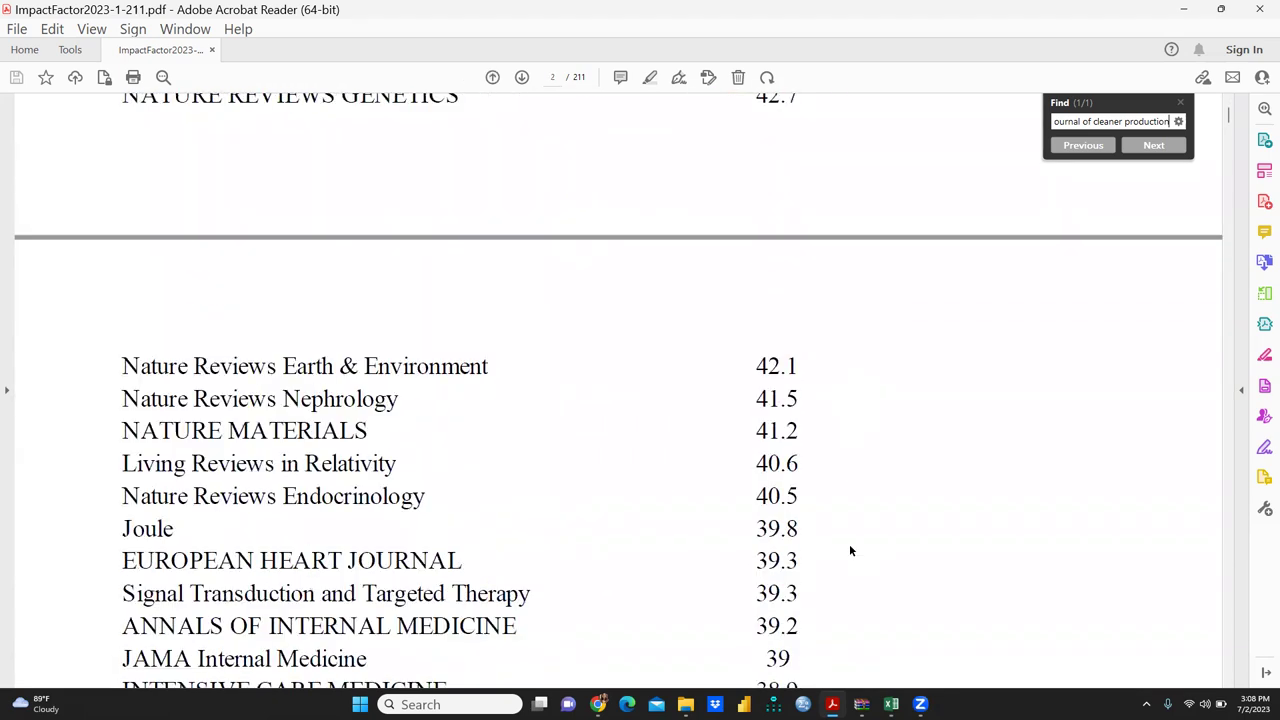
scroll(840, 547, "down", 3)
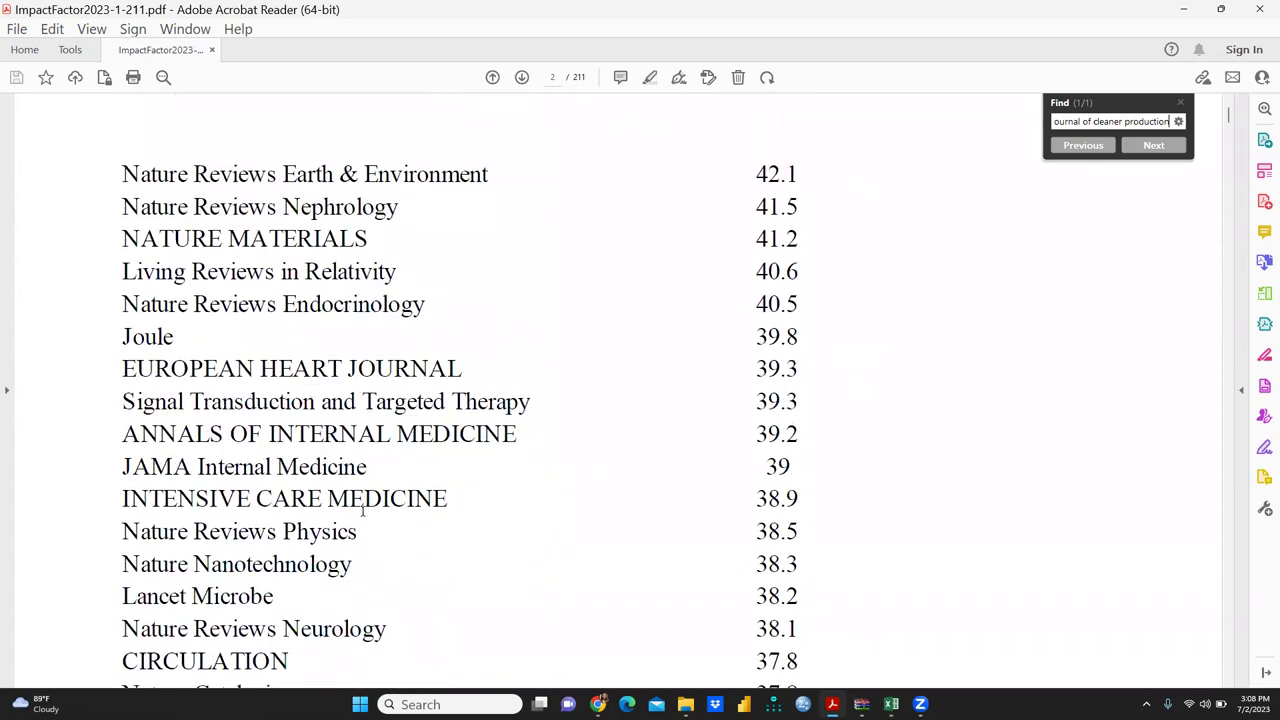
scroll(460, 489, "down", 1)
scroll(474, 494, "down", 7)
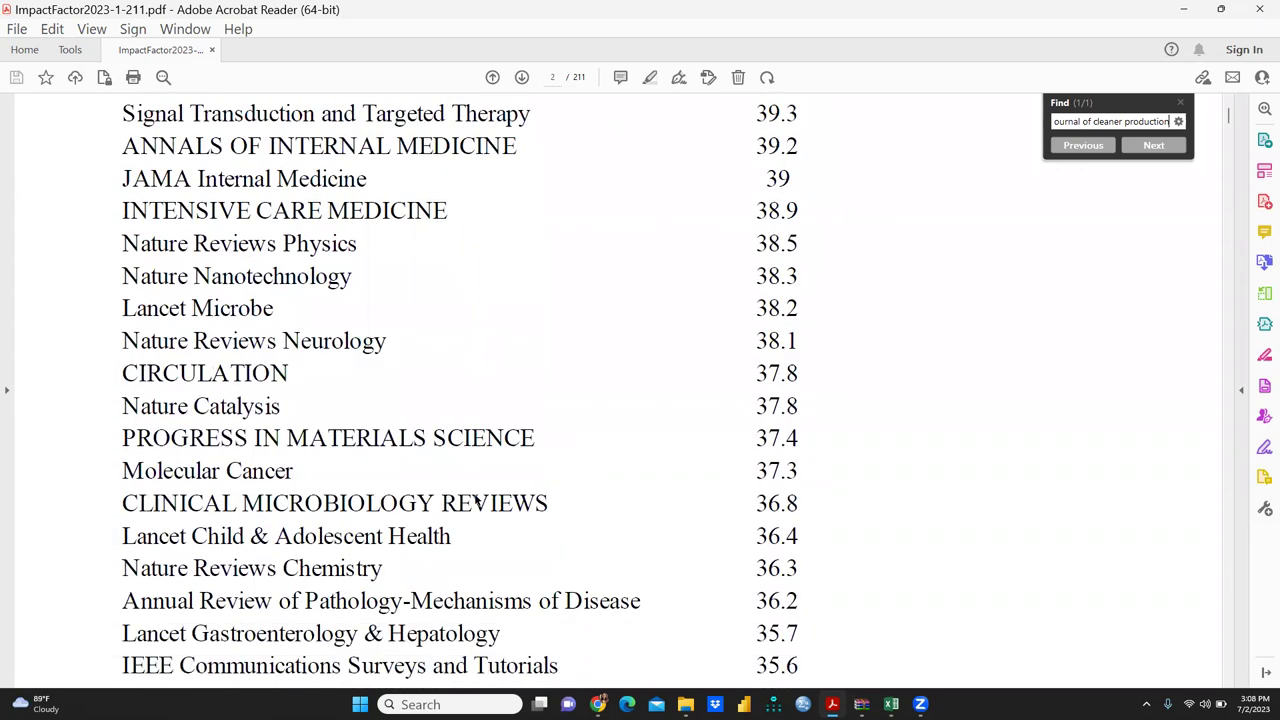
scroll(474, 499, "down", 10)
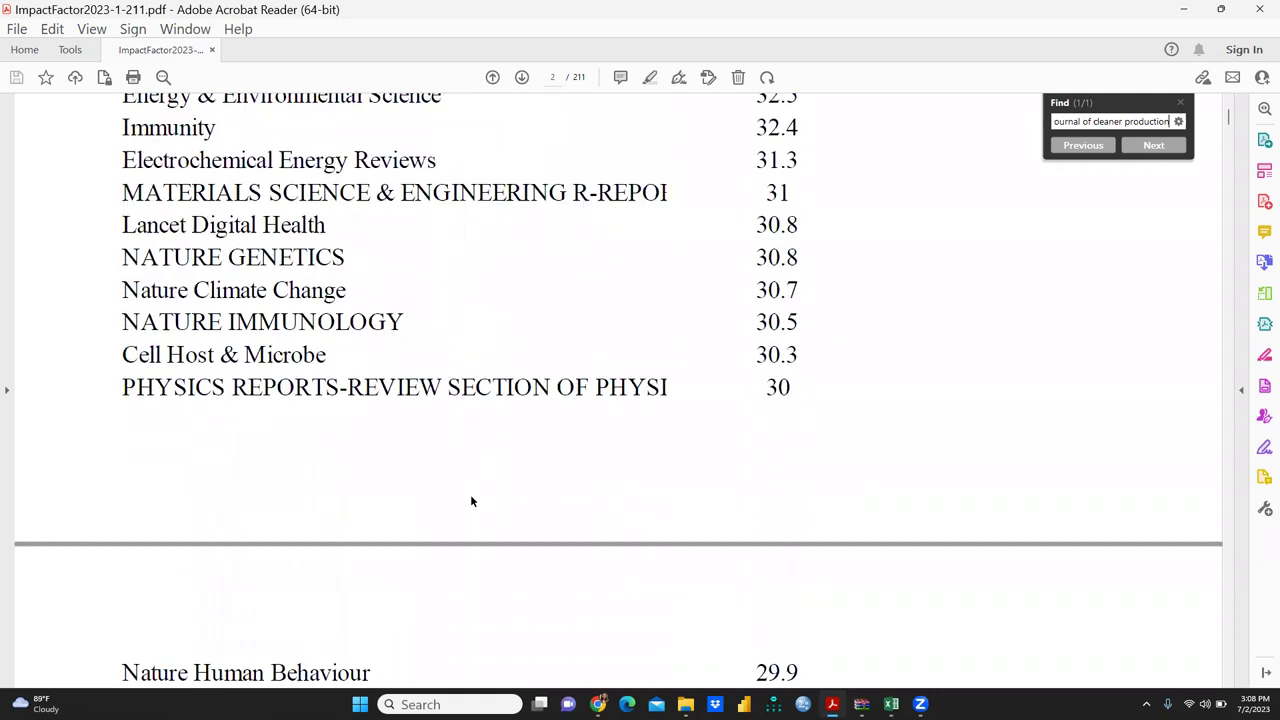
scroll(470, 495, "down", 2)
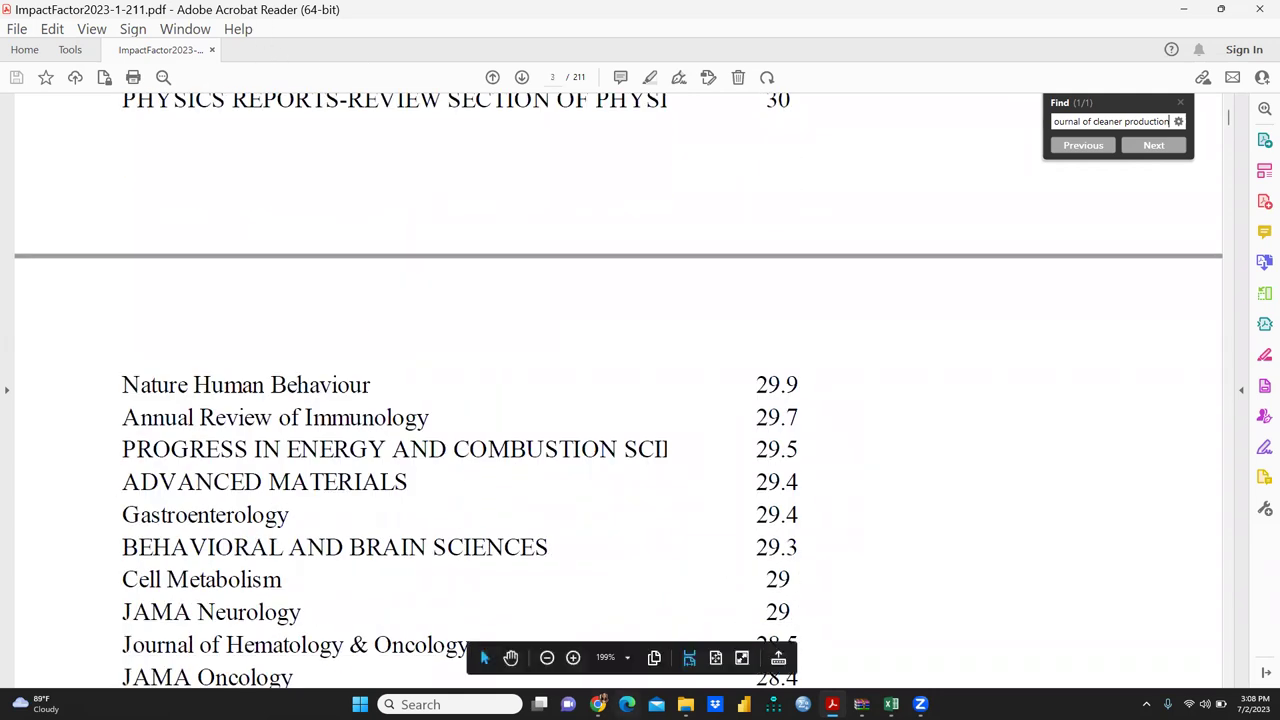
left_click(597, 704)
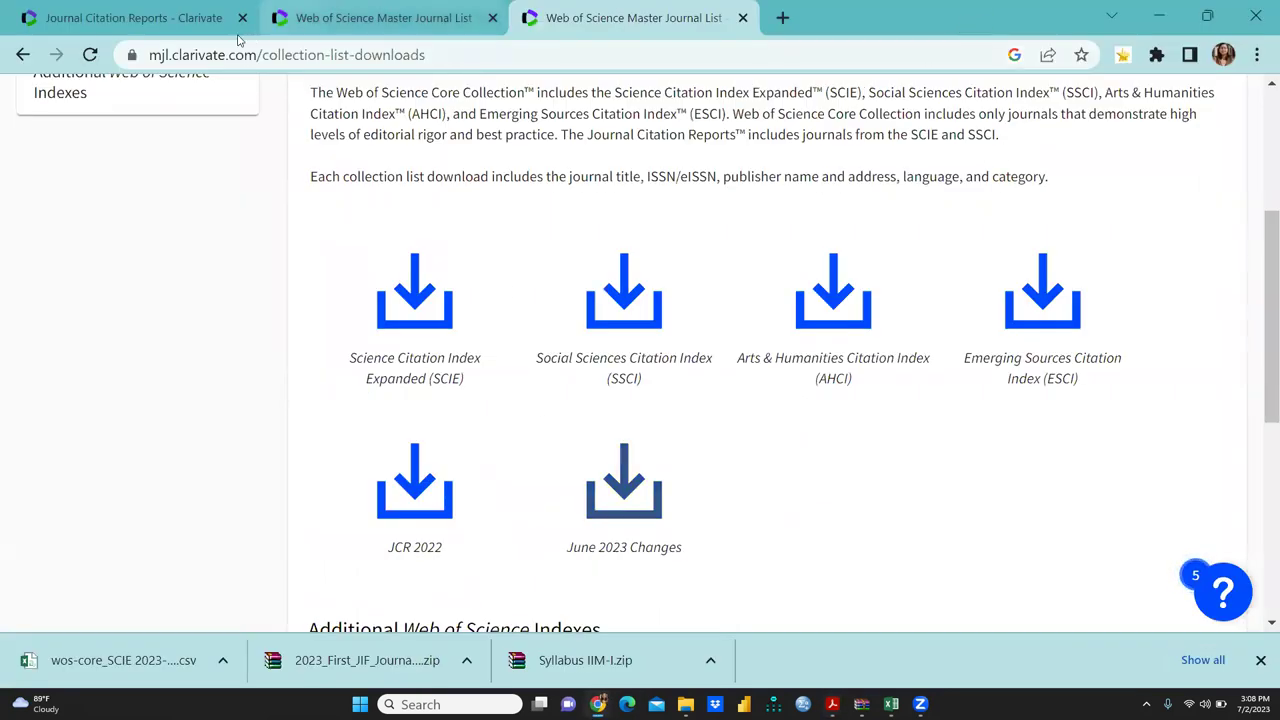
- On the JCR page, review 21,522 journals, 112 countries, 254 categories and open 'View all 2023 statistics'
left_click(198, 24)
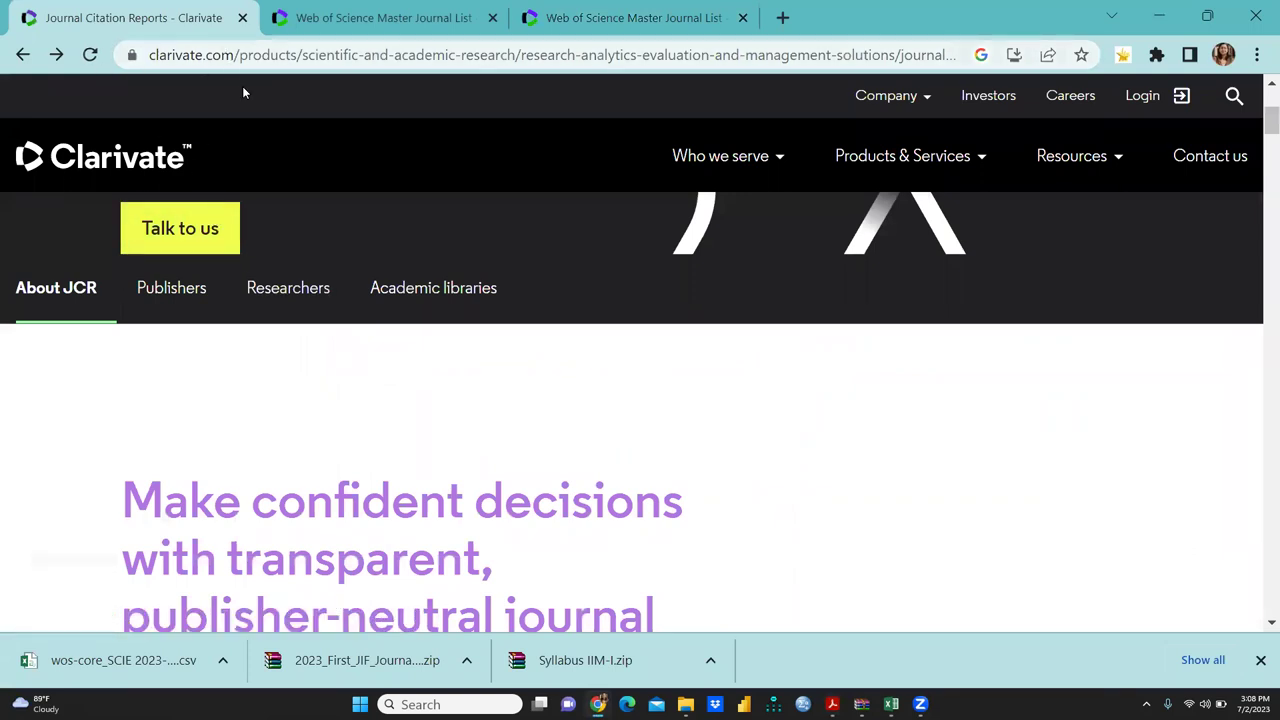
scroll(520, 400, "down", 4)
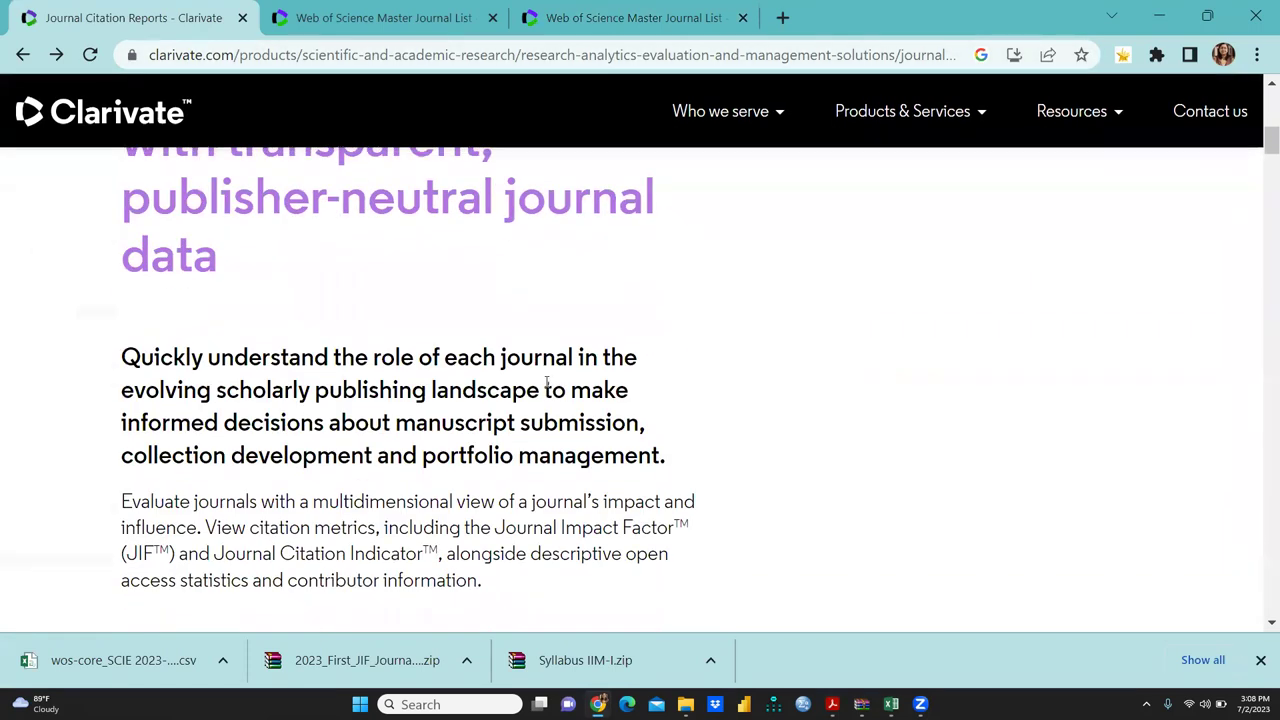
scroll(520, 367, "up", 1)
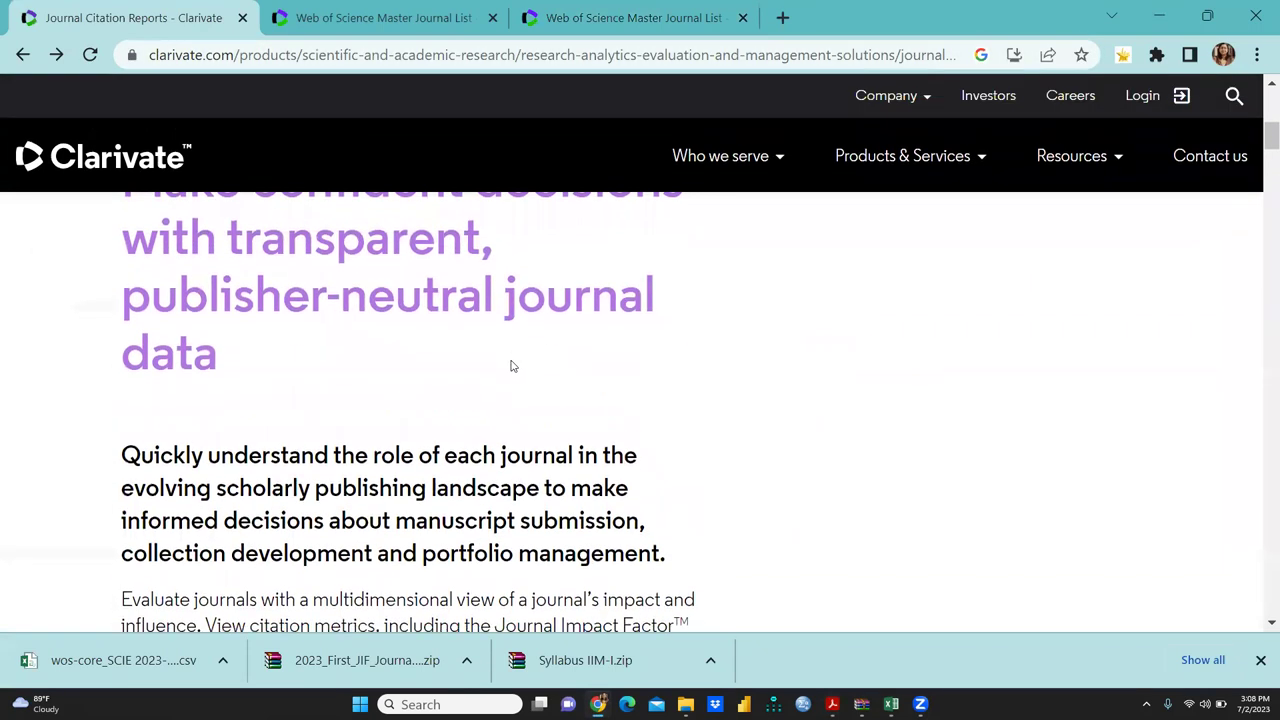
scroll(515, 368, "down", 10)
scroll(510, 369, "down", 5)
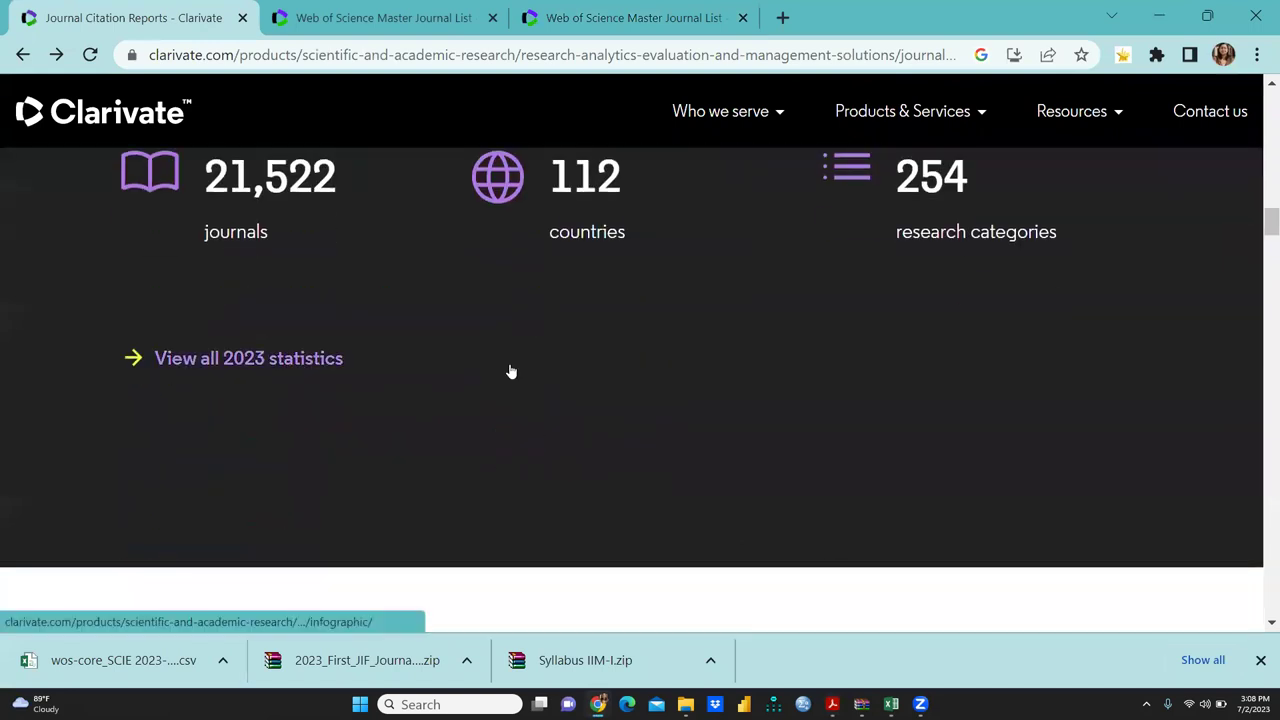
scroll(460, 391, "up", 2)
scroll(389, 482, "down", 2)
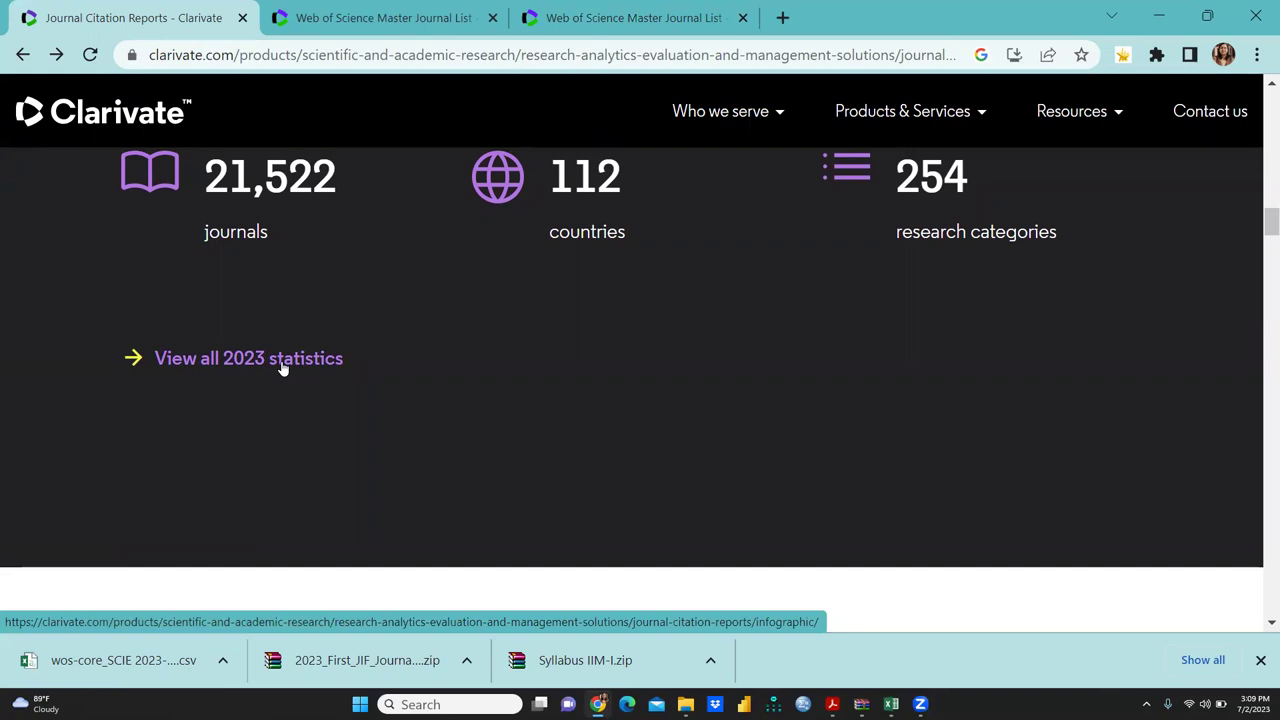
left_click(283, 369)
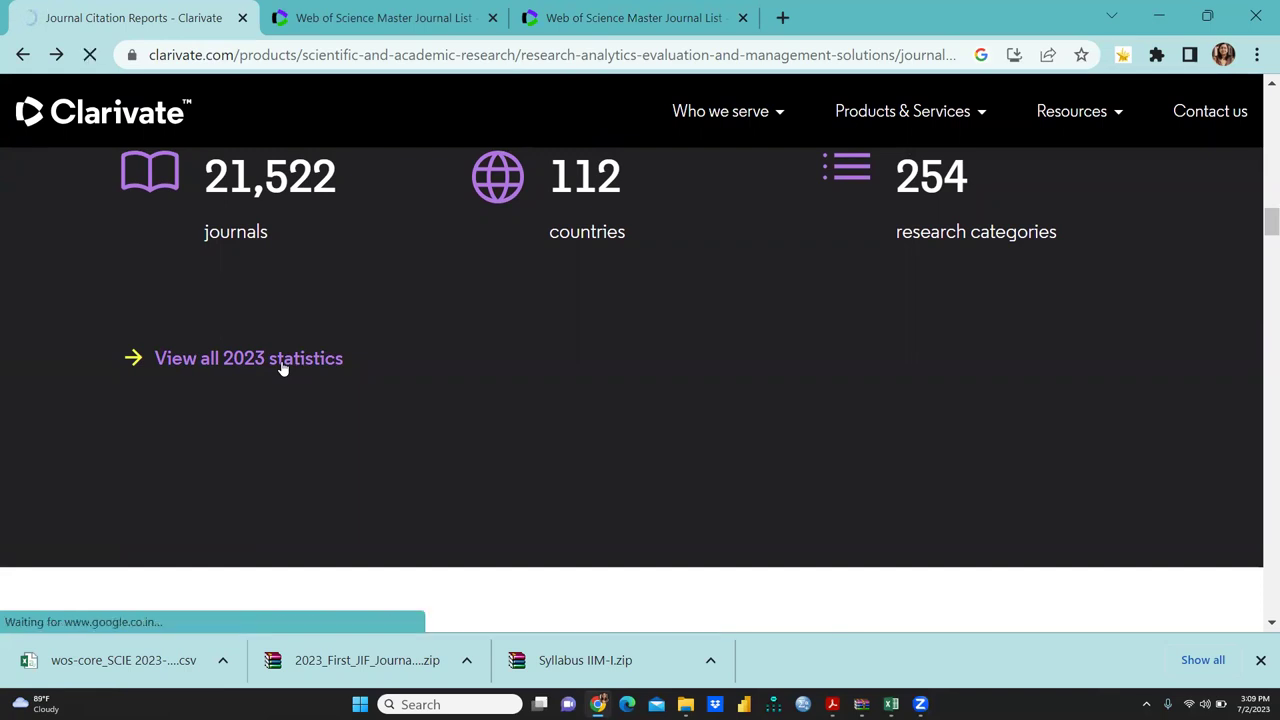
- Return to the Master Journal List downloads, then bring up 2023_First_JIF_Journal_List.xlsx in Excel
left_click(310, 19)
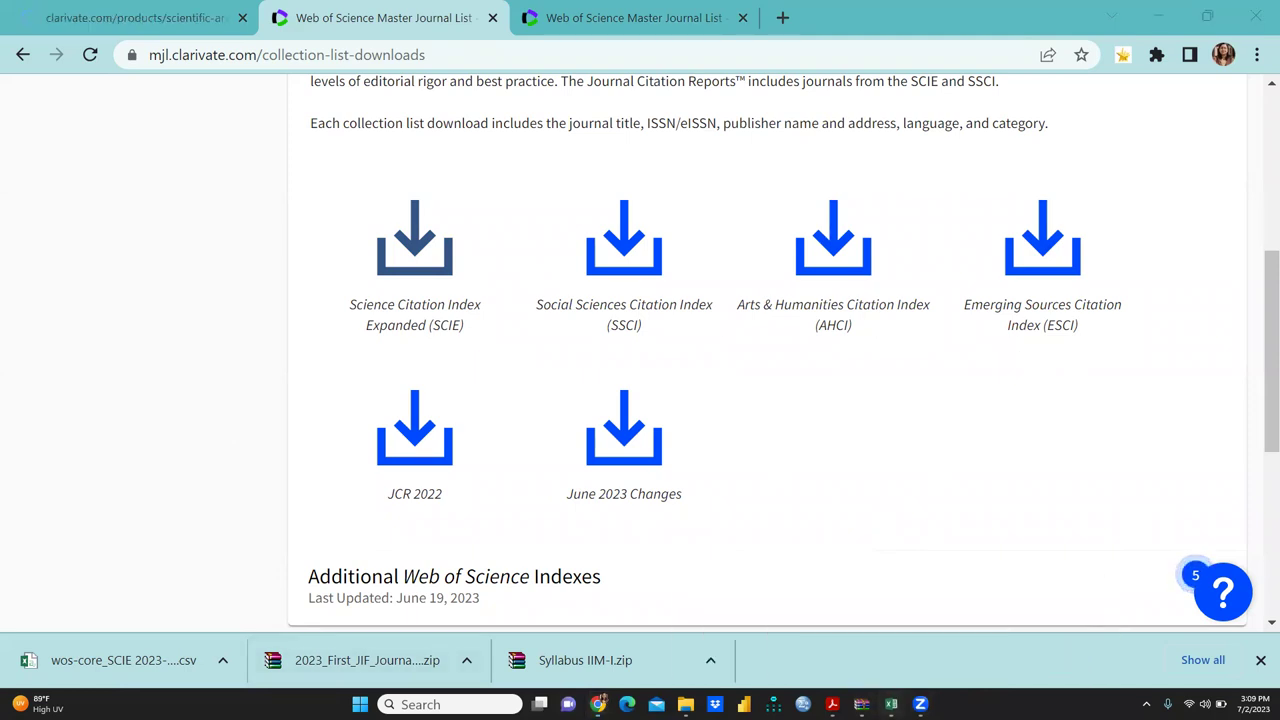
left_click(745, 625)
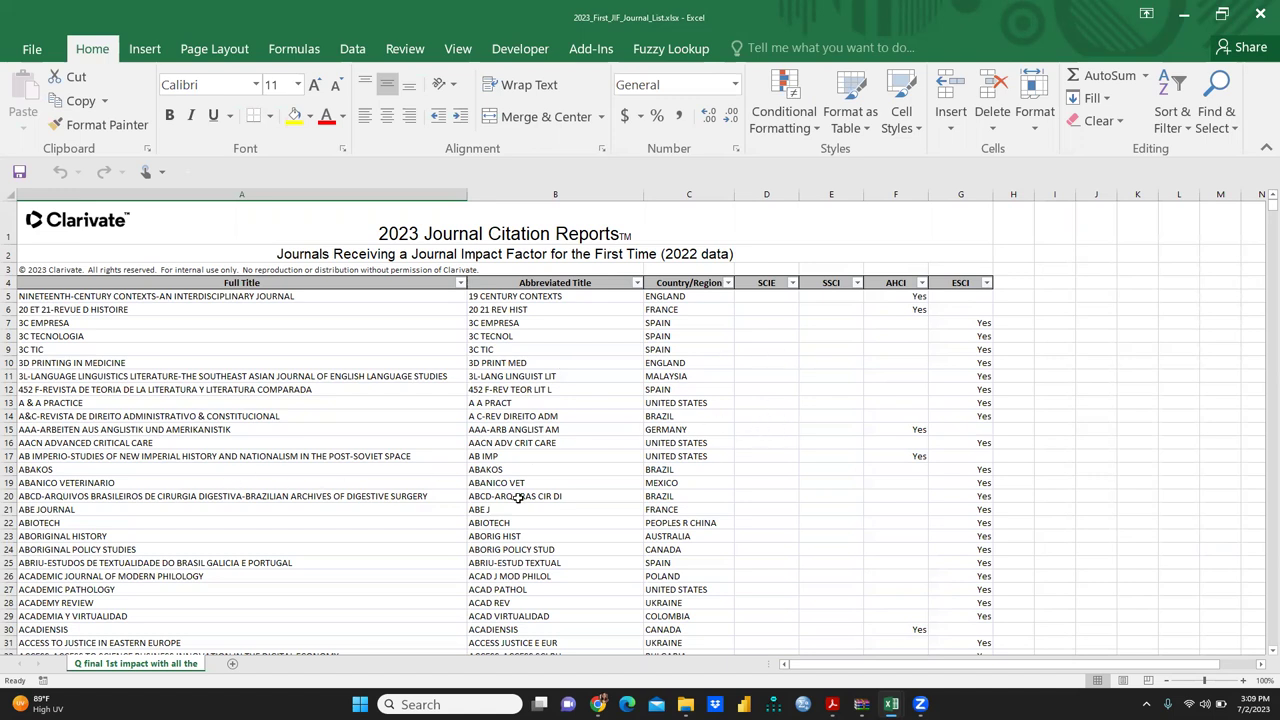
- Find all FIIB matches and jump to FIIB BUSINESS REVIEW in row 2803
key("ctrl+f")
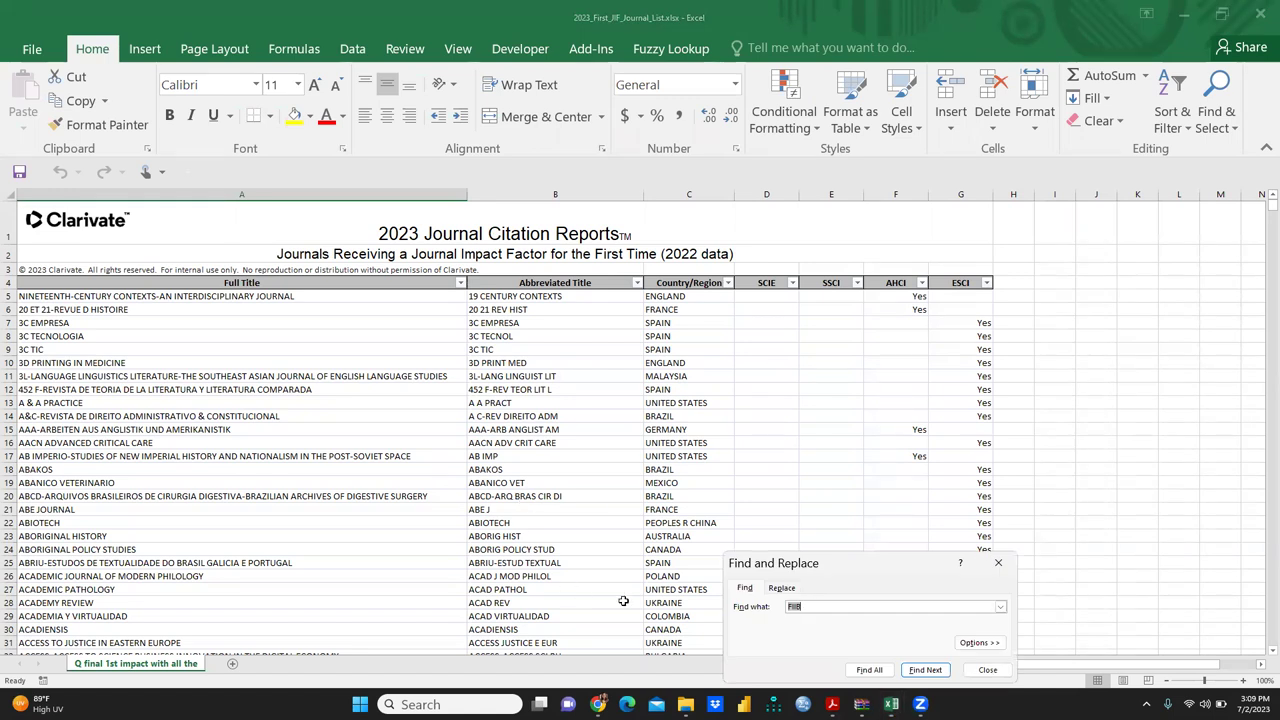
scroll(541, 353, "up", 1)
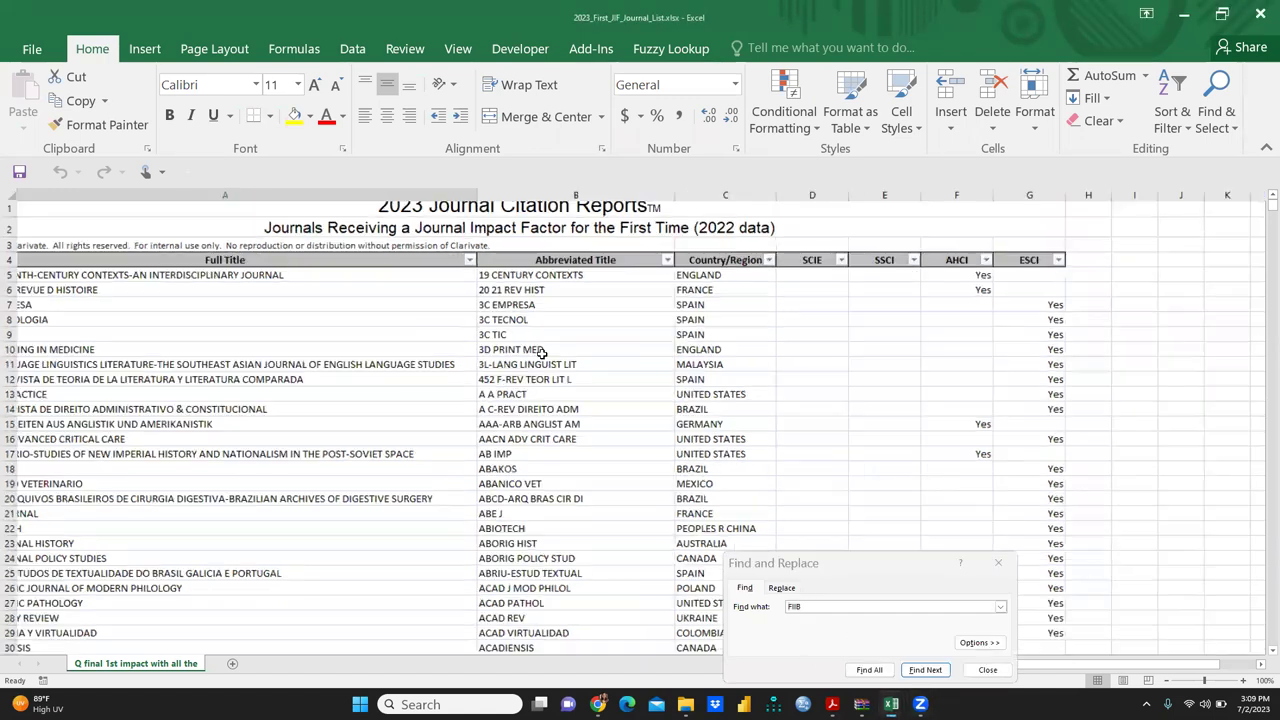
scroll(541, 353, "up", 5)
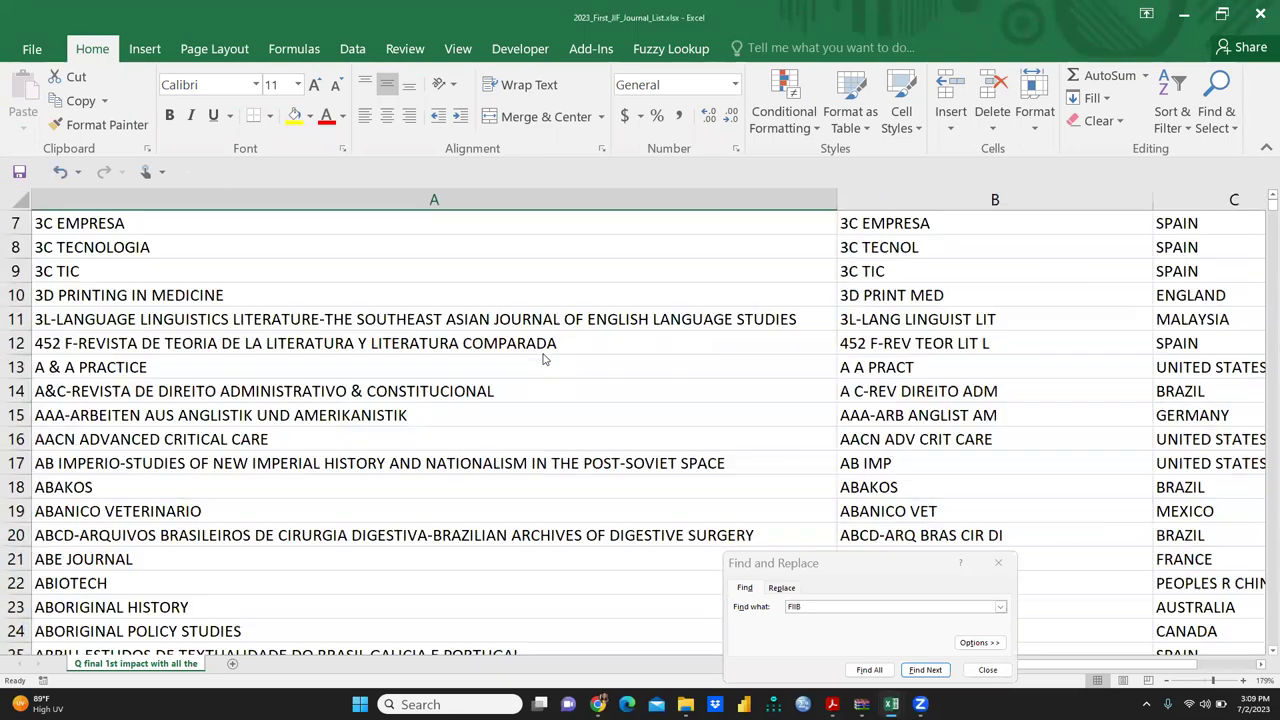
left_click(874, 671)
left_click(1145, 706)
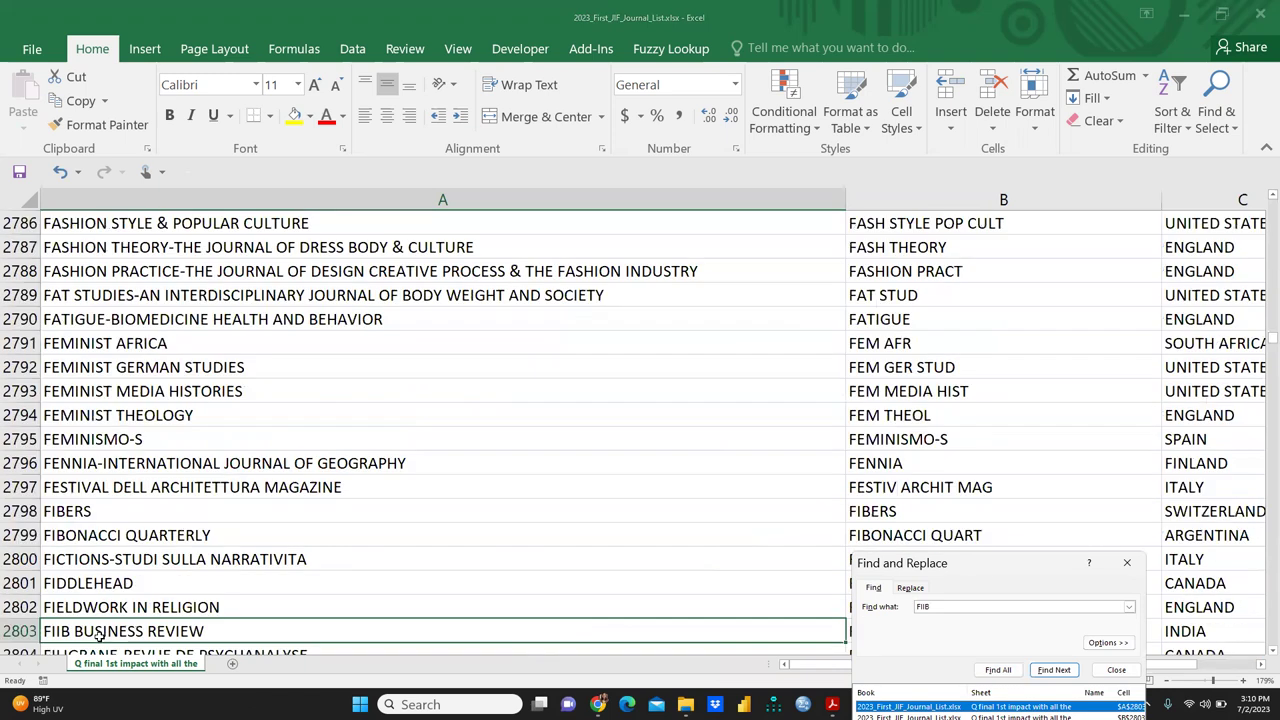
left_click(1127, 563)
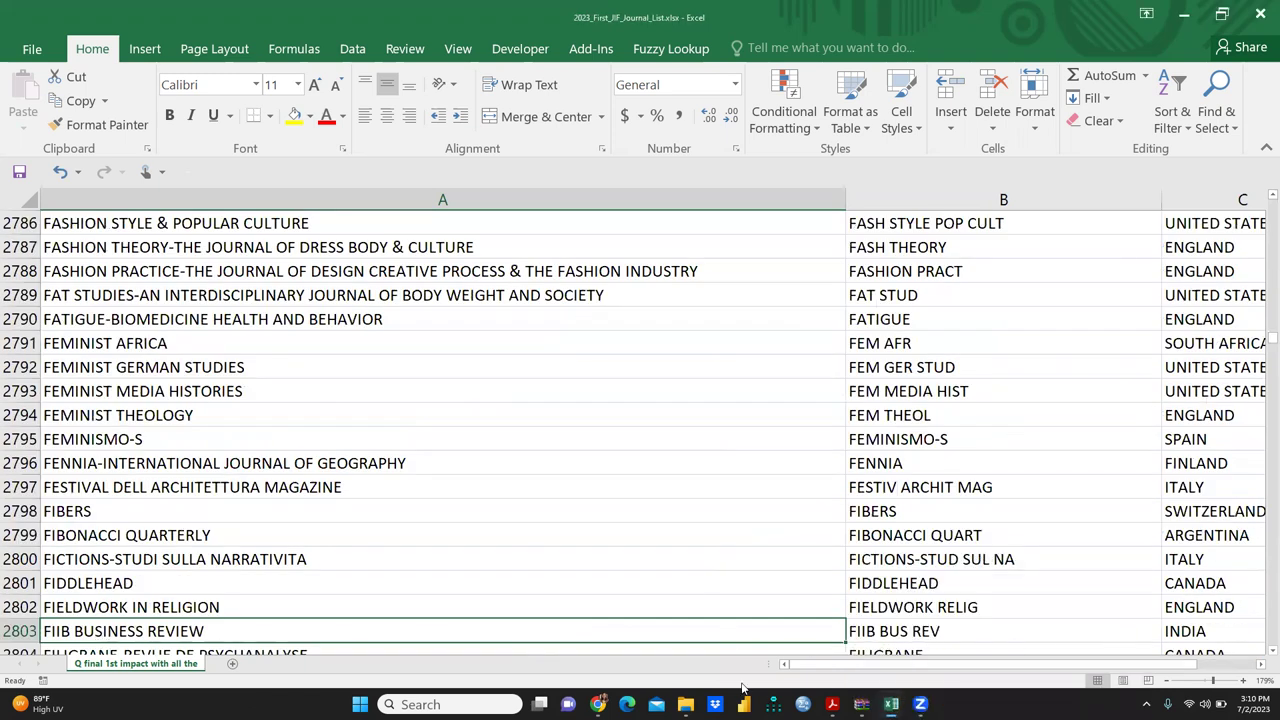
- Scroll back to the top of the list and select cell A12 in Full Title
left_click_drag(836, 666, 887, 673)
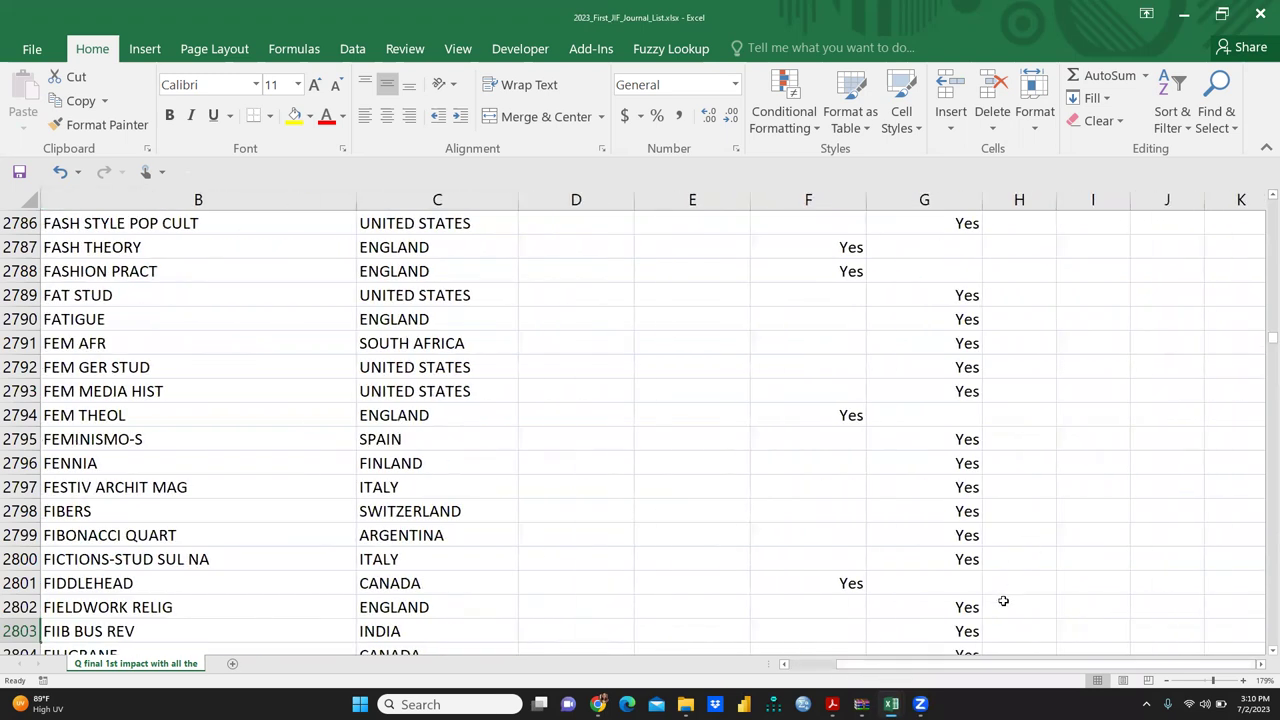
scroll(960, 450, "up", 20)
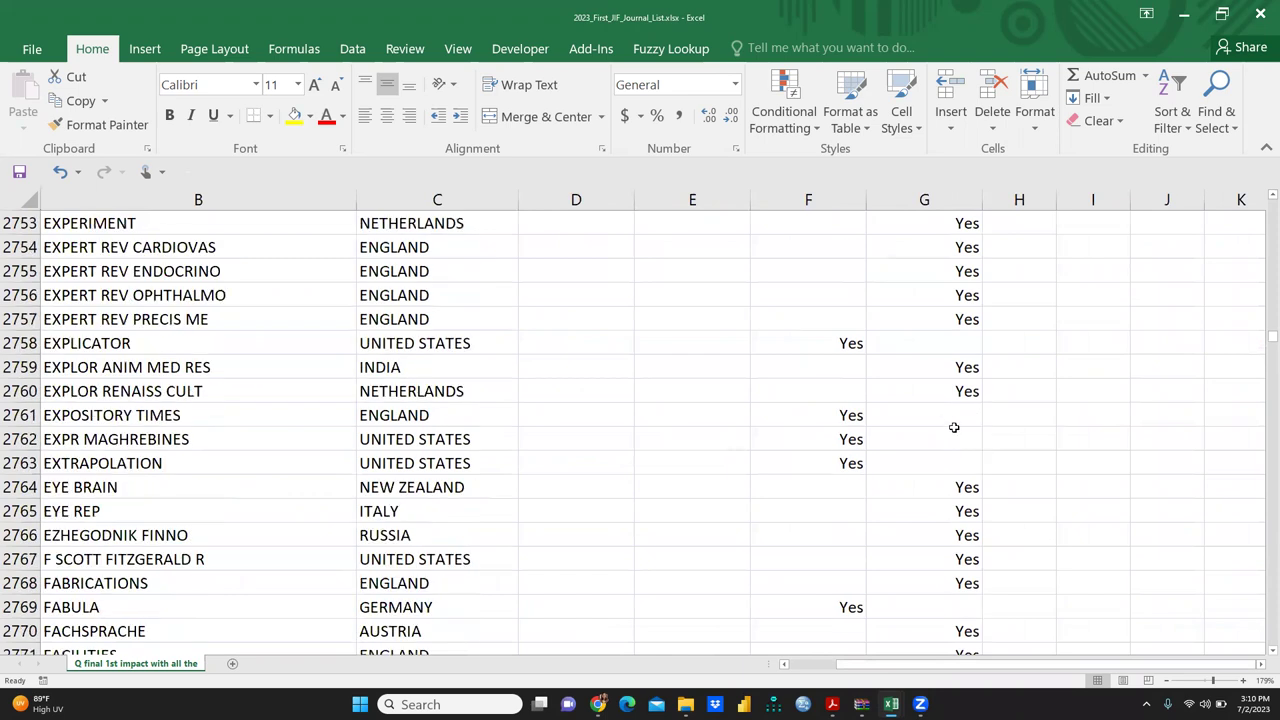
left_click_drag(1264, 346, 1262, 131)
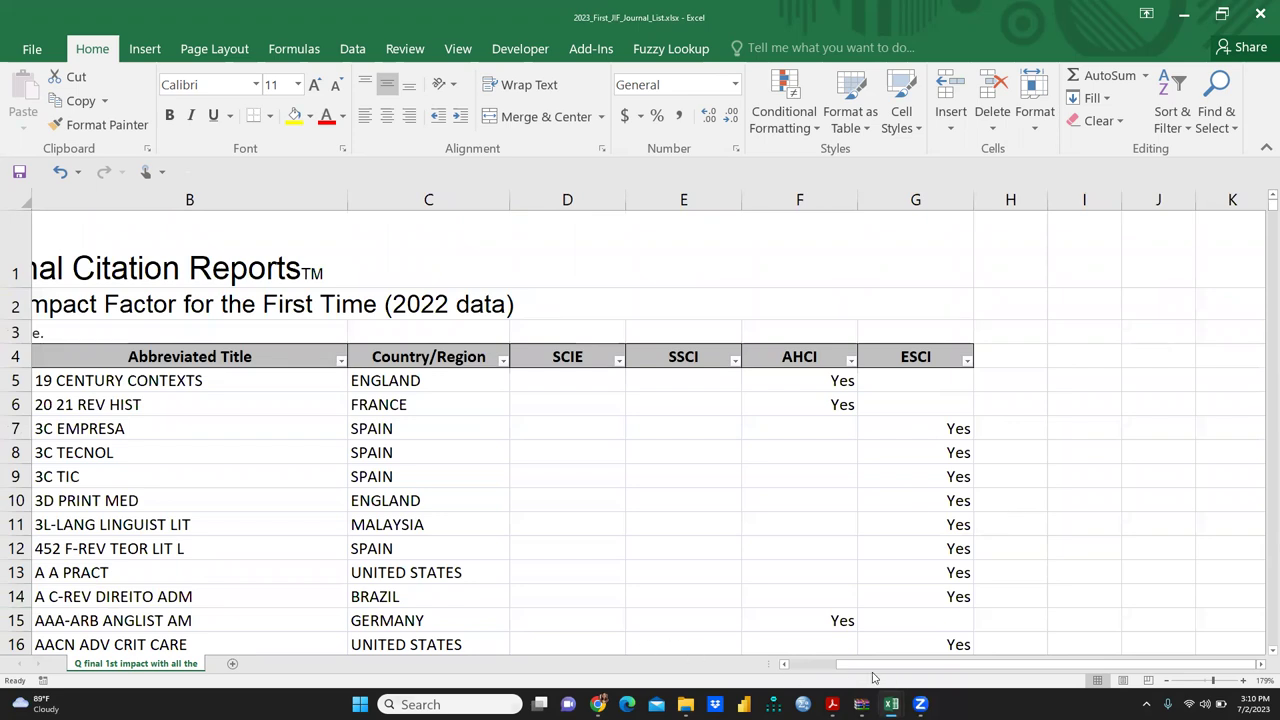
left_click_drag(872, 668, 318, 530)
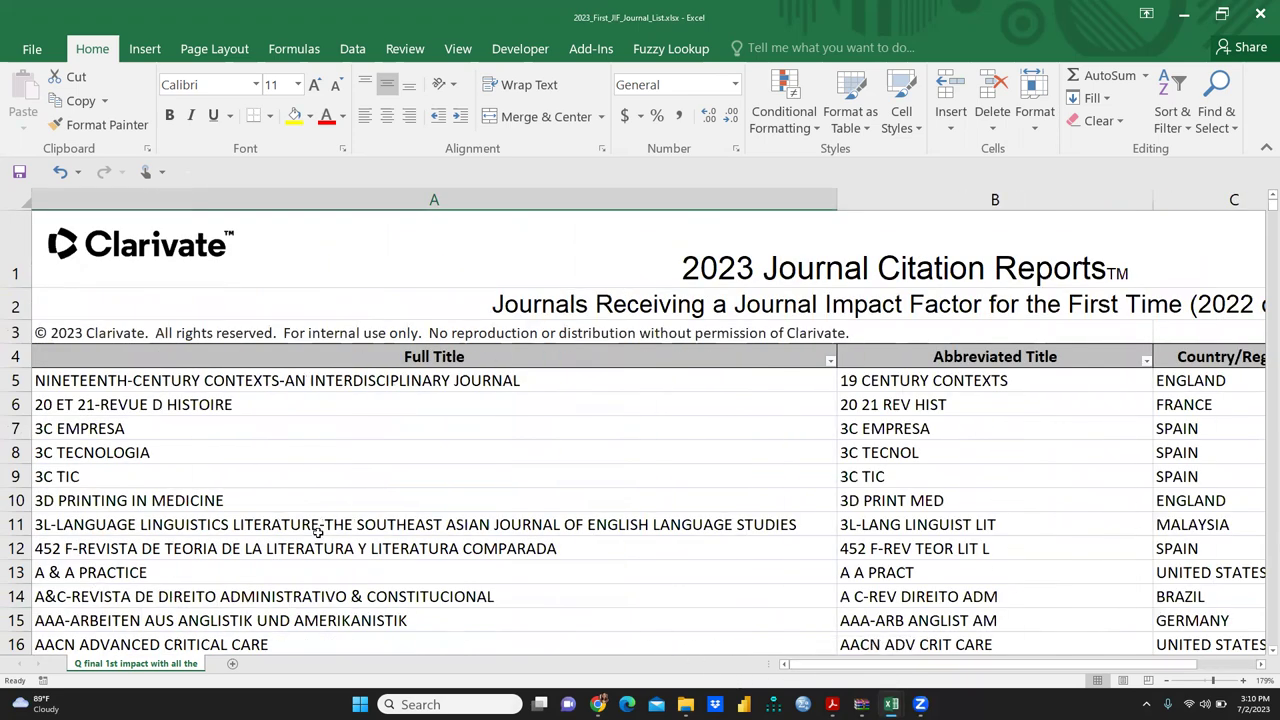
left_click(228, 557)
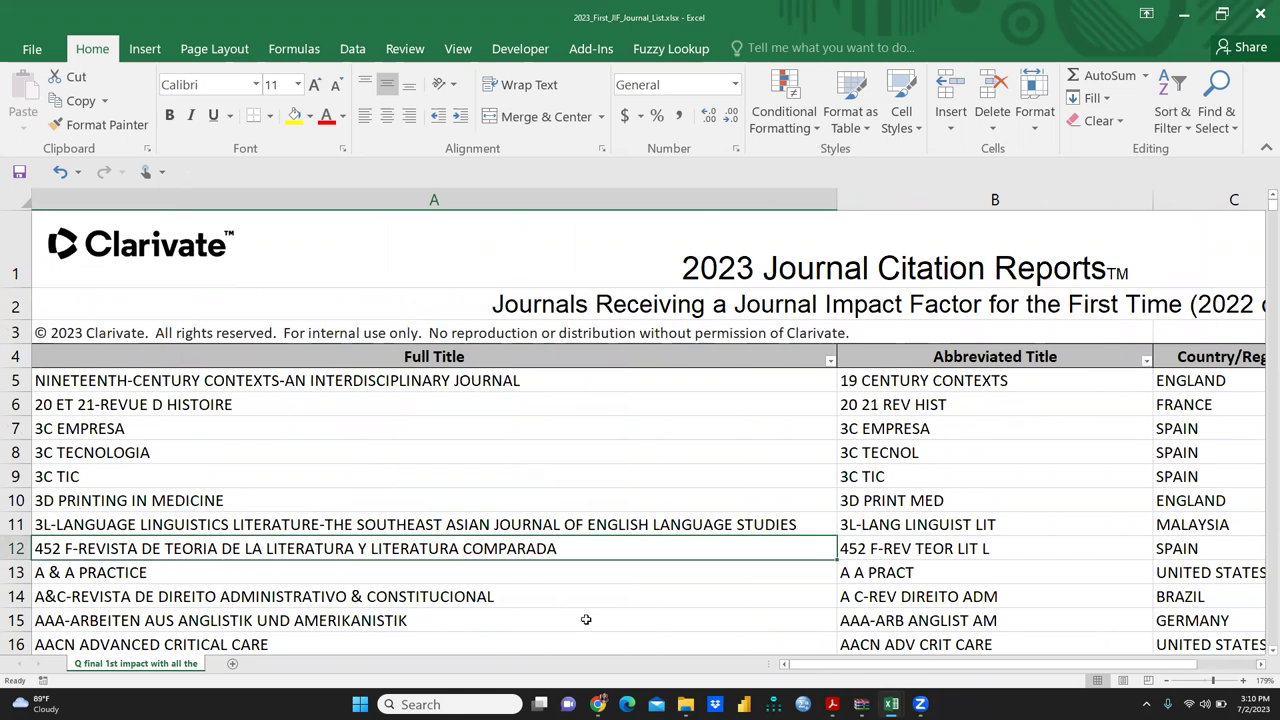
- Search the sheet for 'Journal of modeling Management', which returns no match
key("ctrl+f")
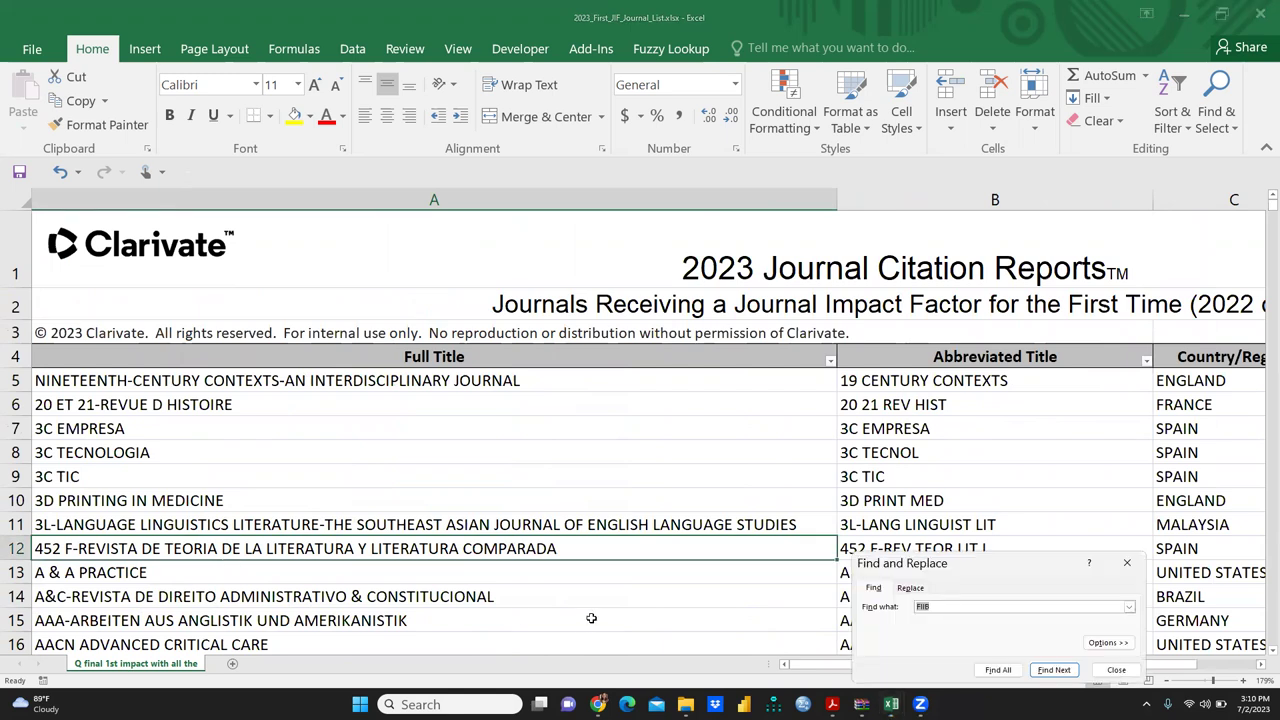
key("BackSpace")
type("Journal of modeling M")
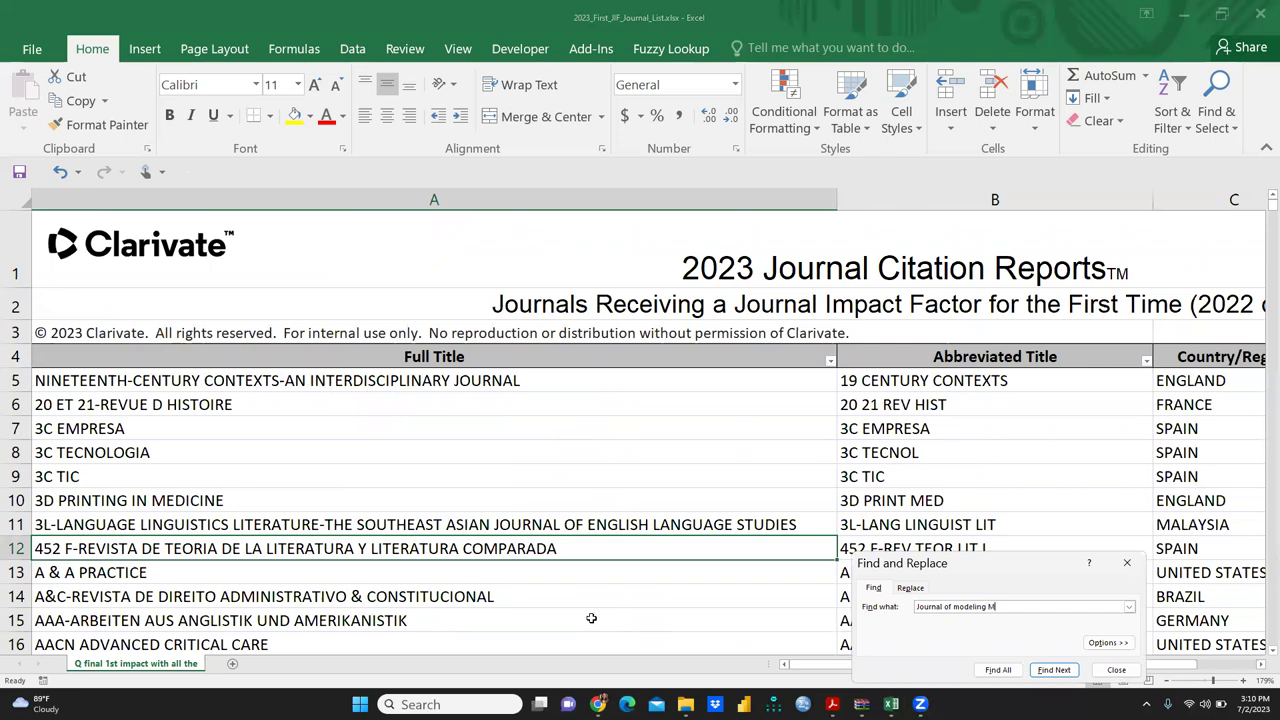
type("anagement")
key("Return")
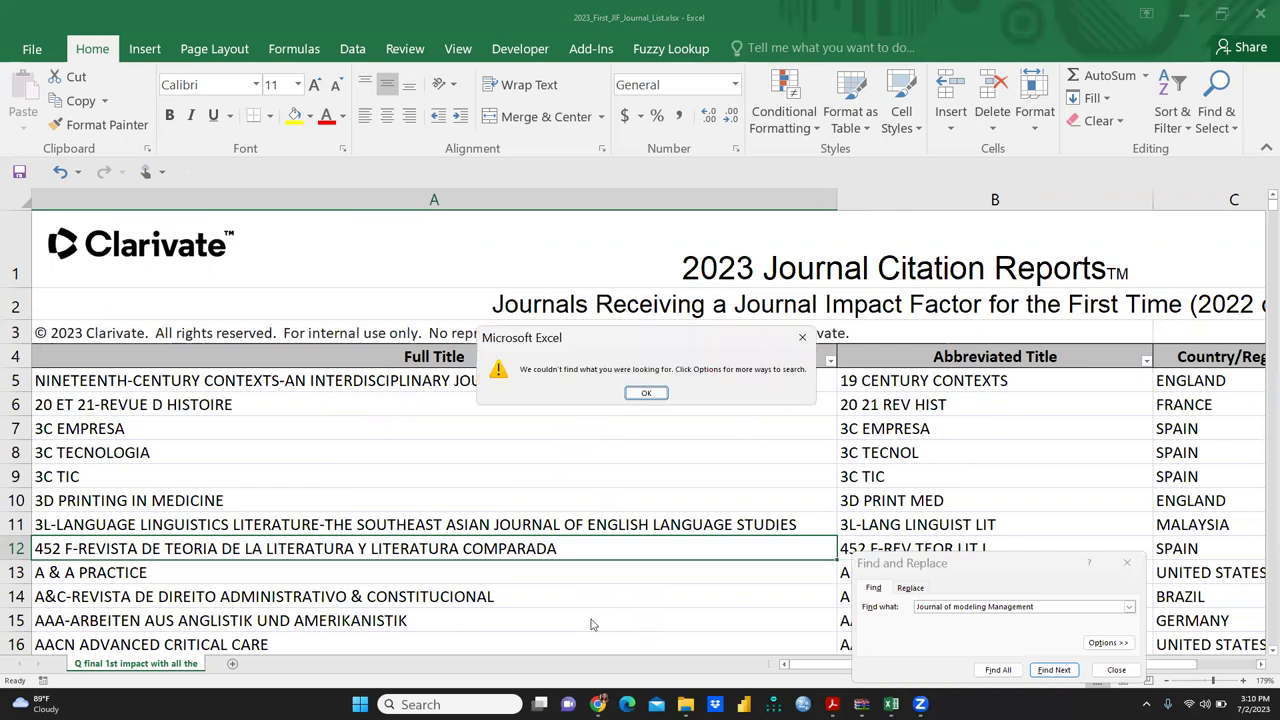
left_click(645, 393)
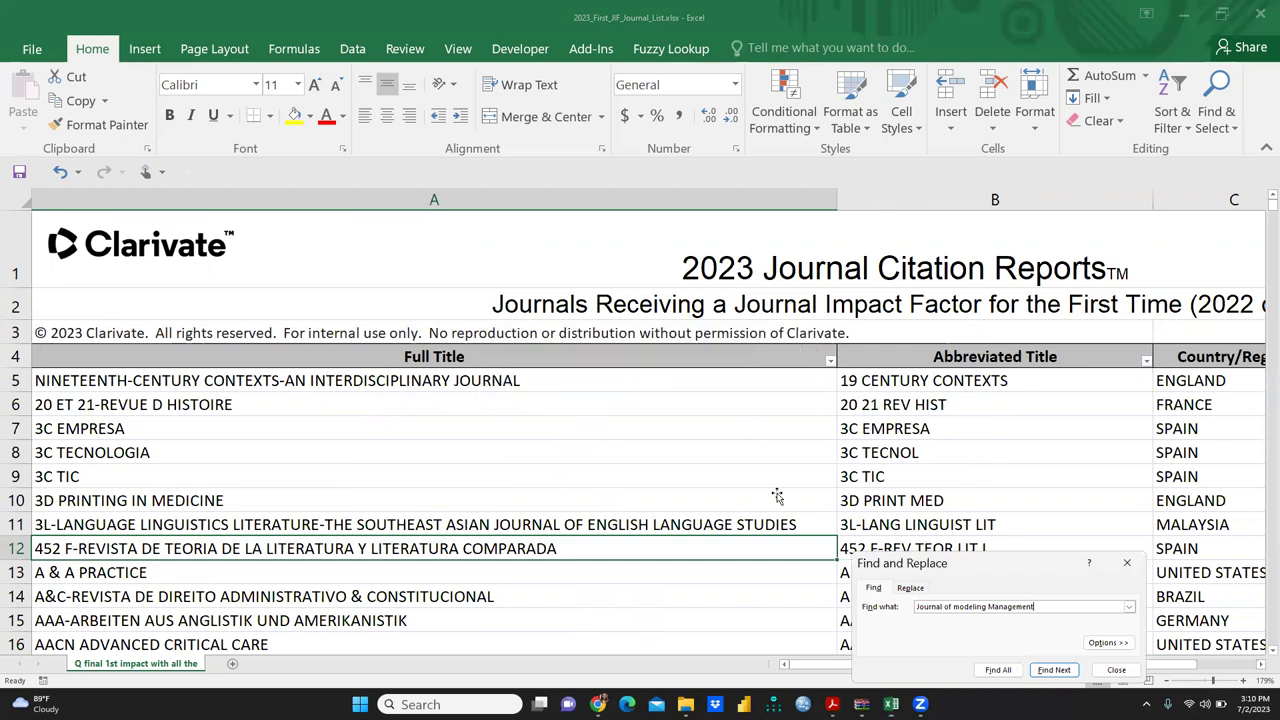
- Correct the spelling of the journal name and retry Find All, still with no match
left_click_drag(1130, 607, 975, 606)
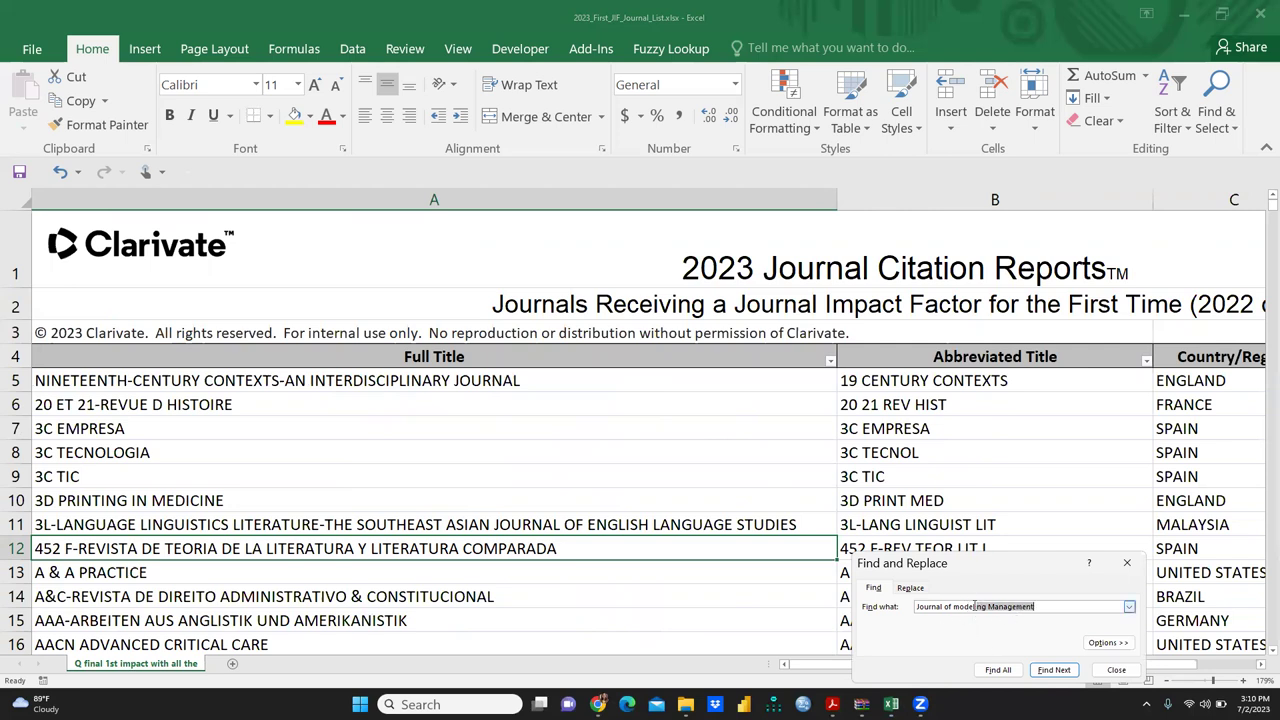
left_click(973, 605)
type("ling in")
left_click(998, 669)
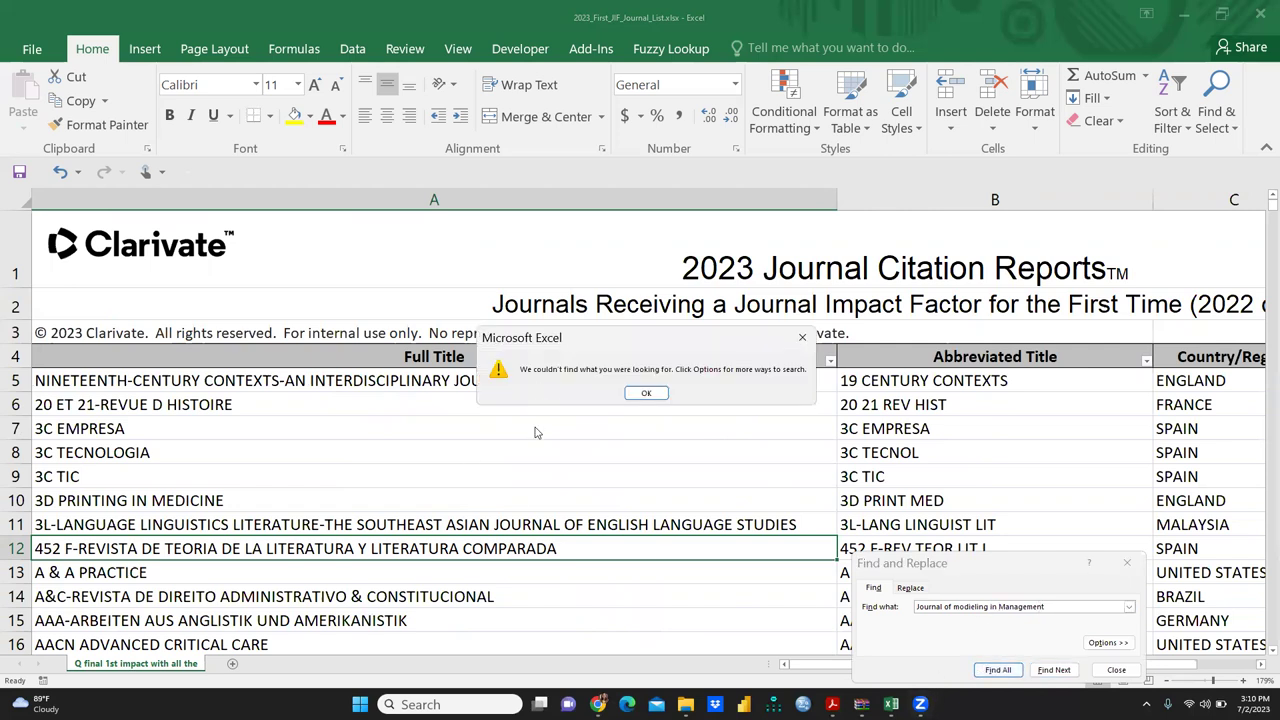
left_click(646, 393)
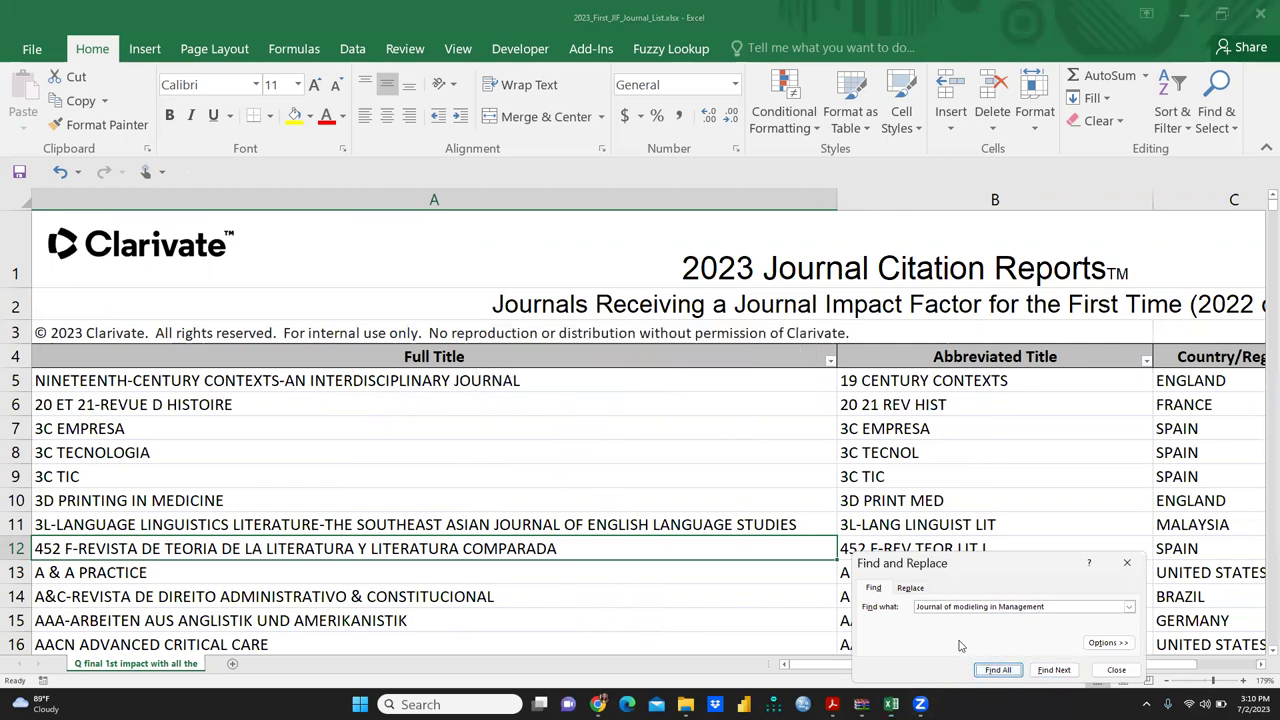
left_click(965, 606)
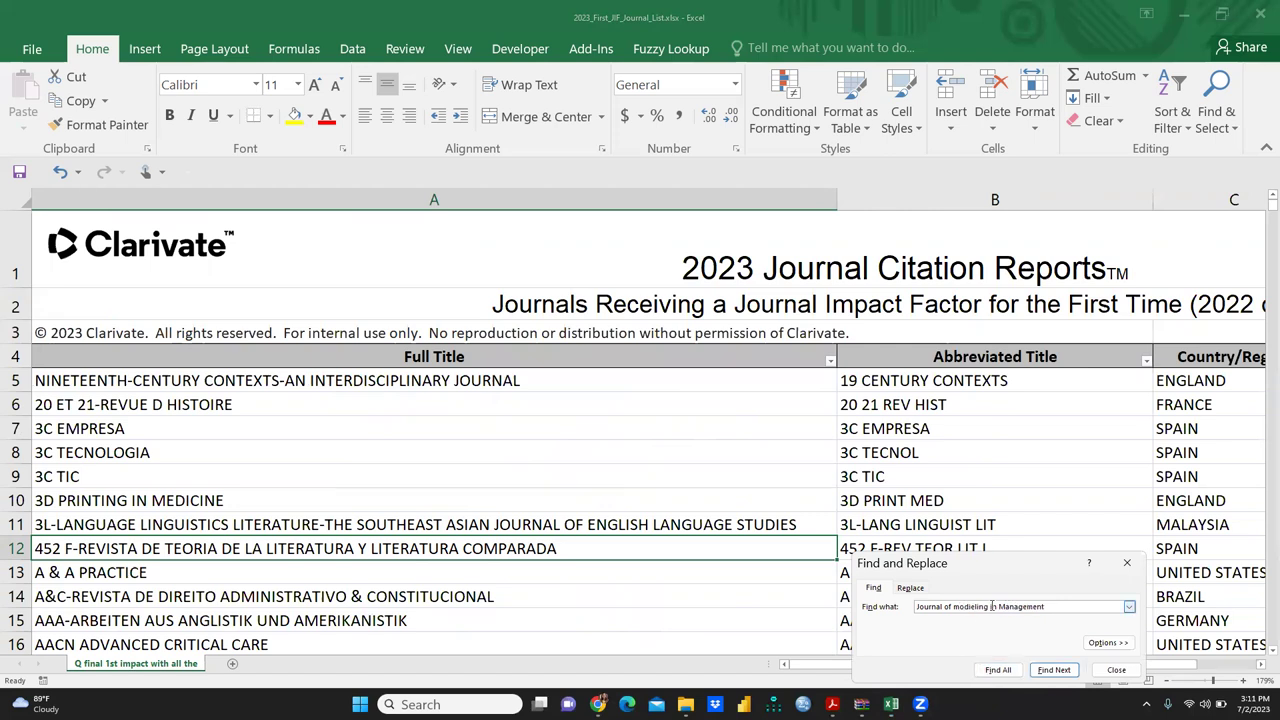
left_click(998, 670)
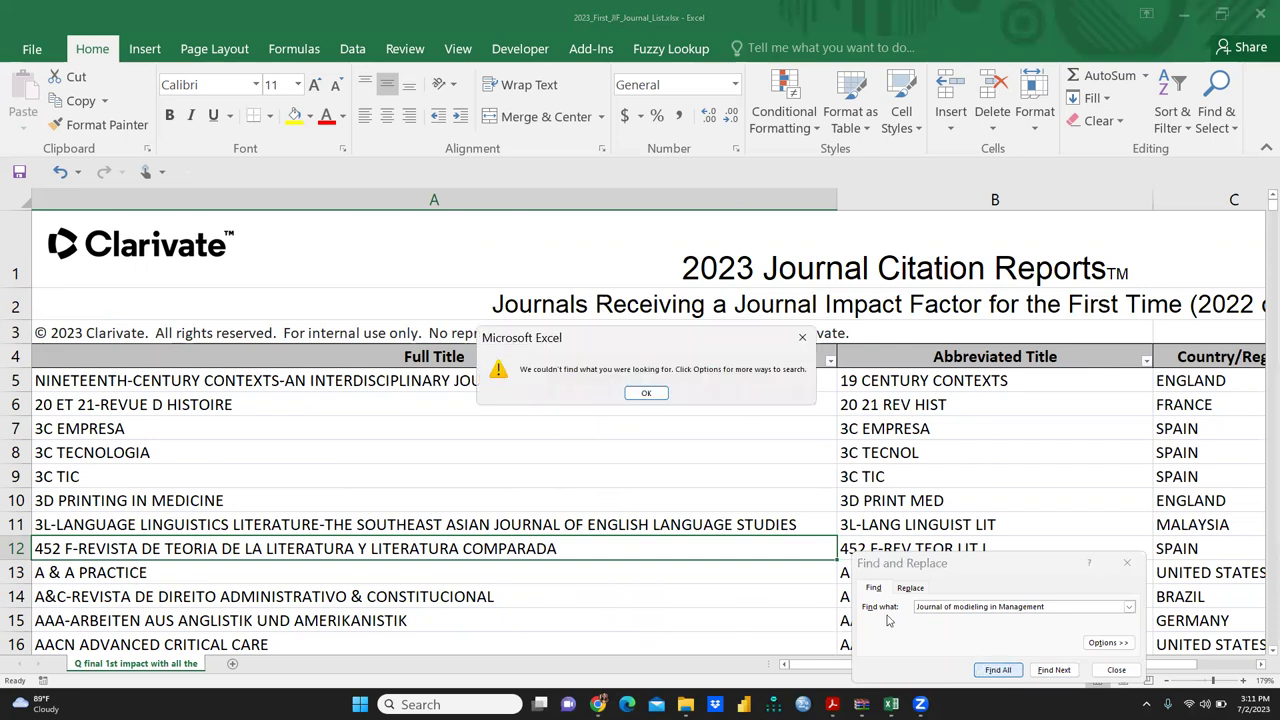
left_click(646, 393)
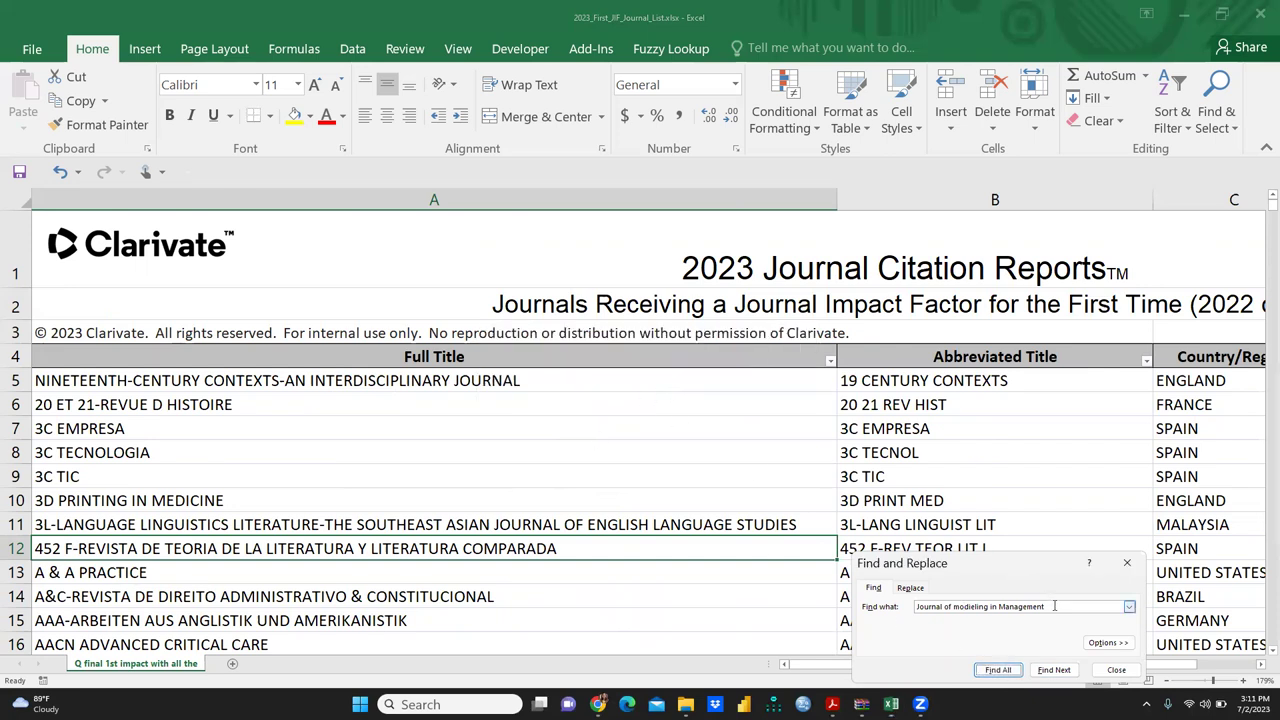
left_click_drag(1054, 606, 874, 604)
- Search 'Benchma' to reach BENCHMARKING-AN INTERNATIONAL JOURNAL and select row 1041
key("BackSpace")
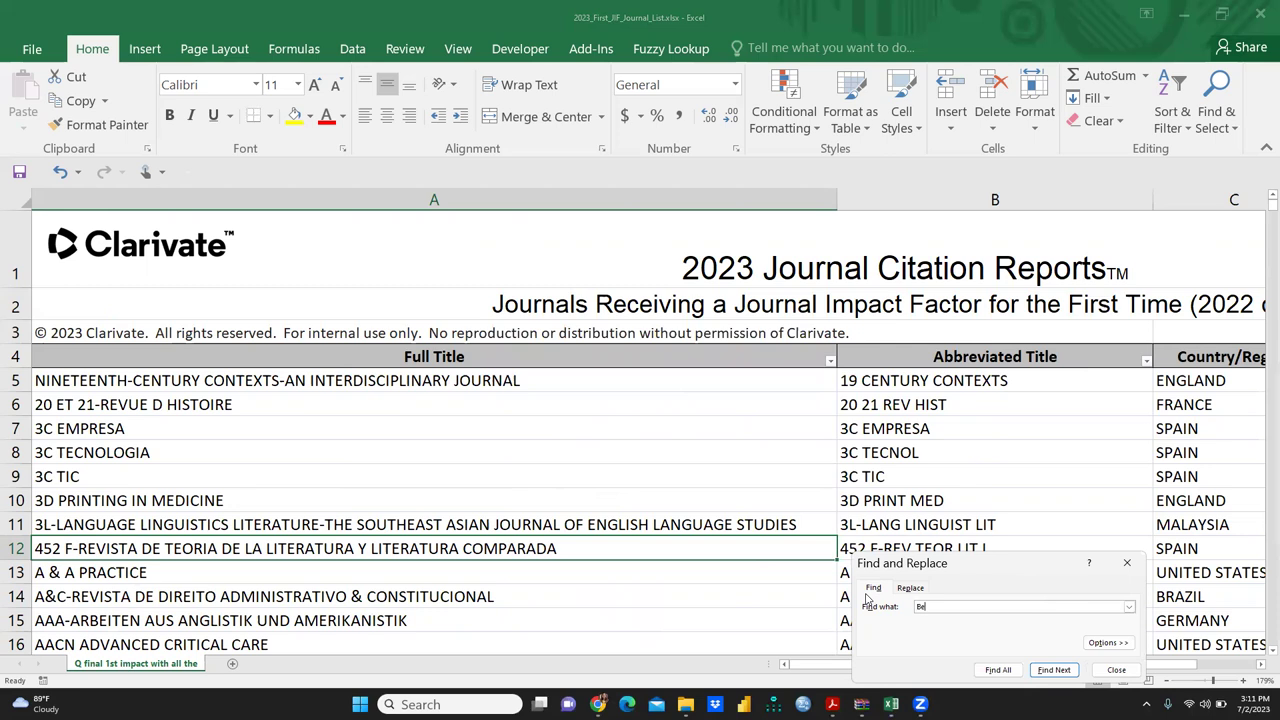
type("Benchmarking")
key("Return")
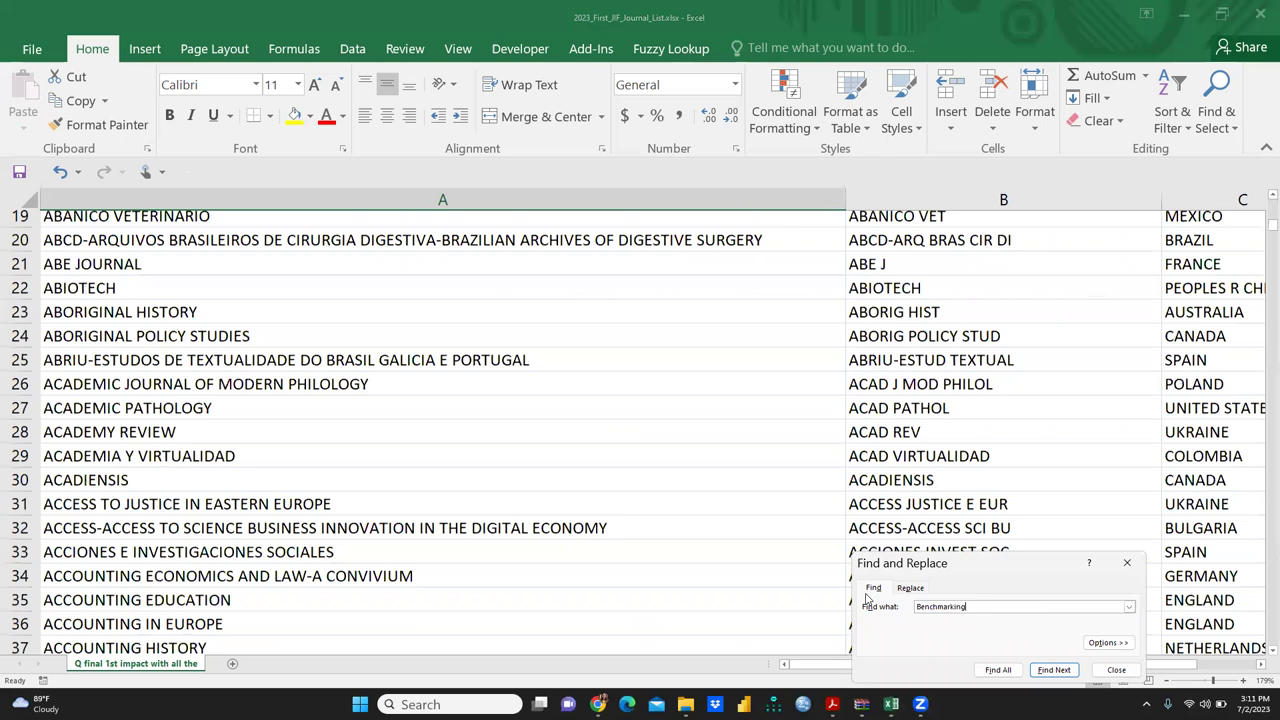
key("Return")
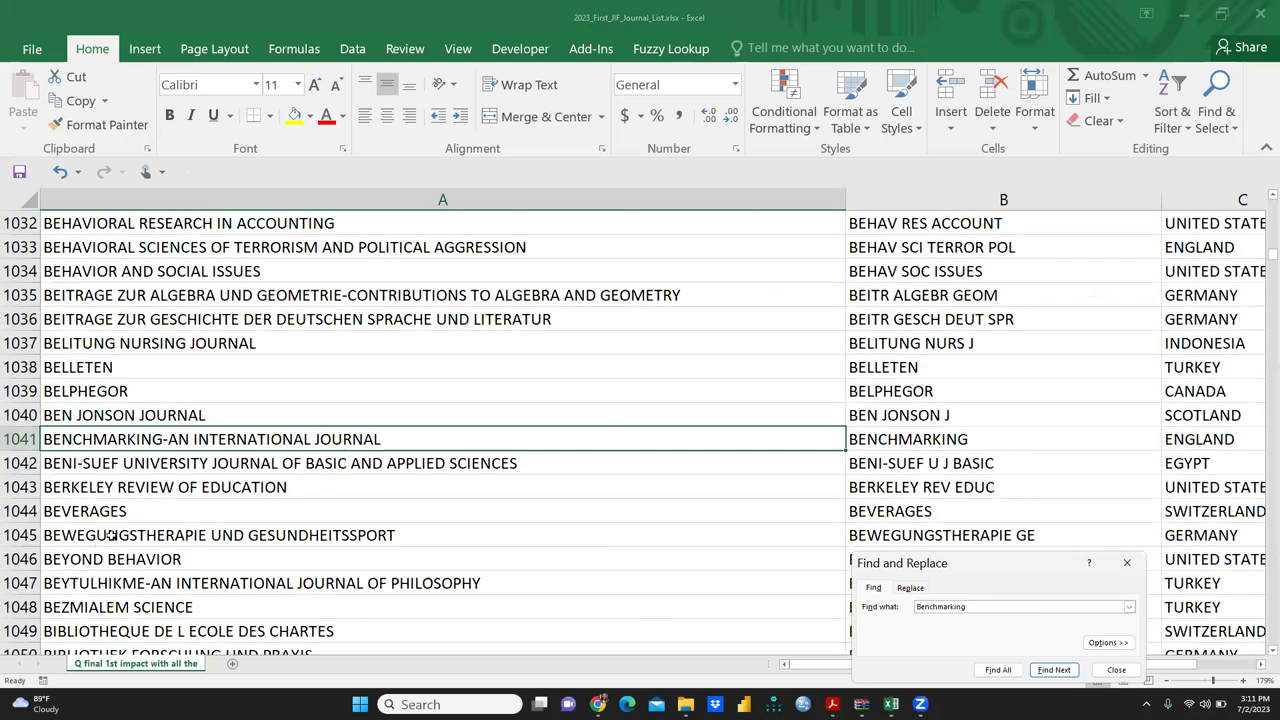
left_click(8, 439)
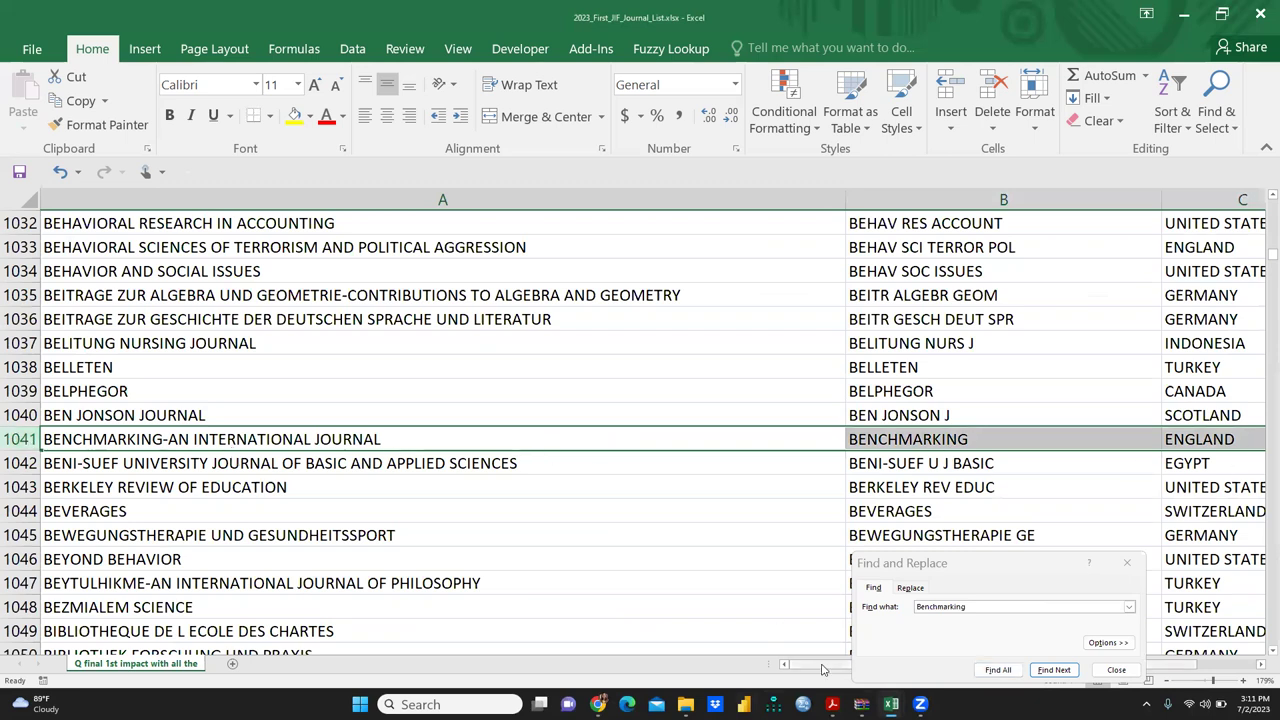
left_click(1127, 563)
- Review row 1041's entries in the sheet, then return to the browser
left_click_drag(855, 668, 927, 664)
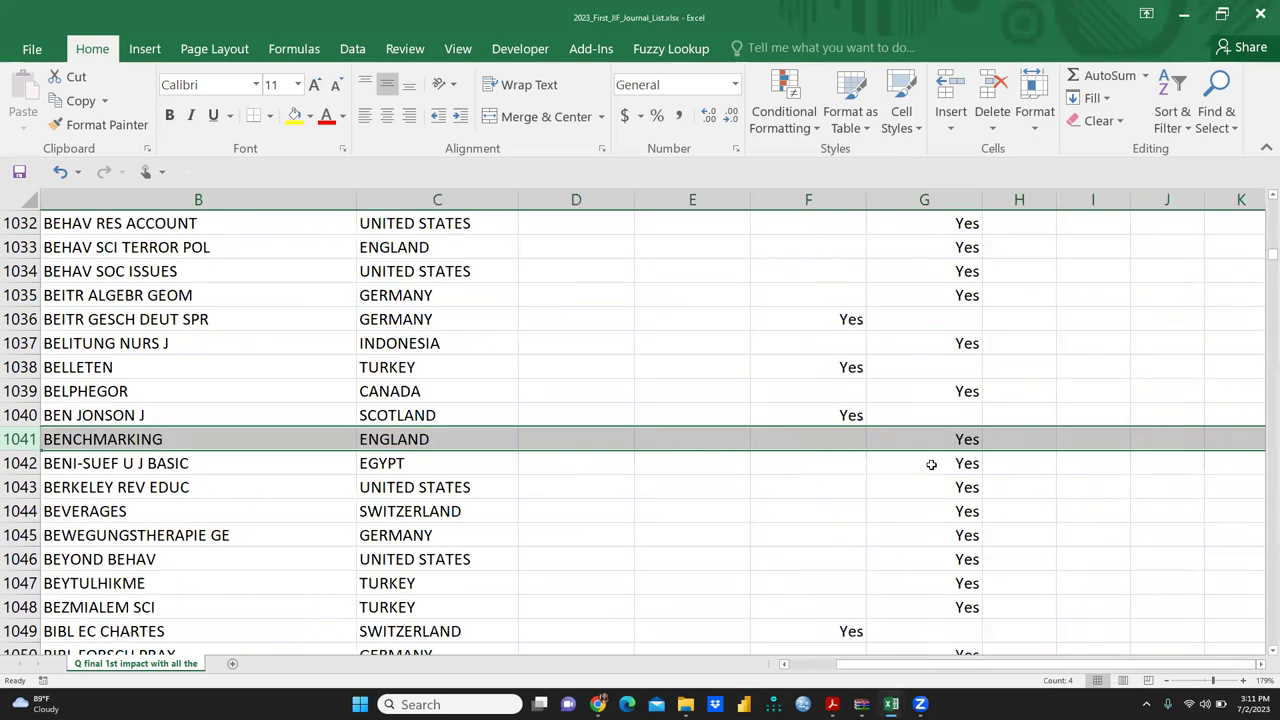
left_click_drag(877, 662, 268, 494)
scroll(268, 494, "down", 1)
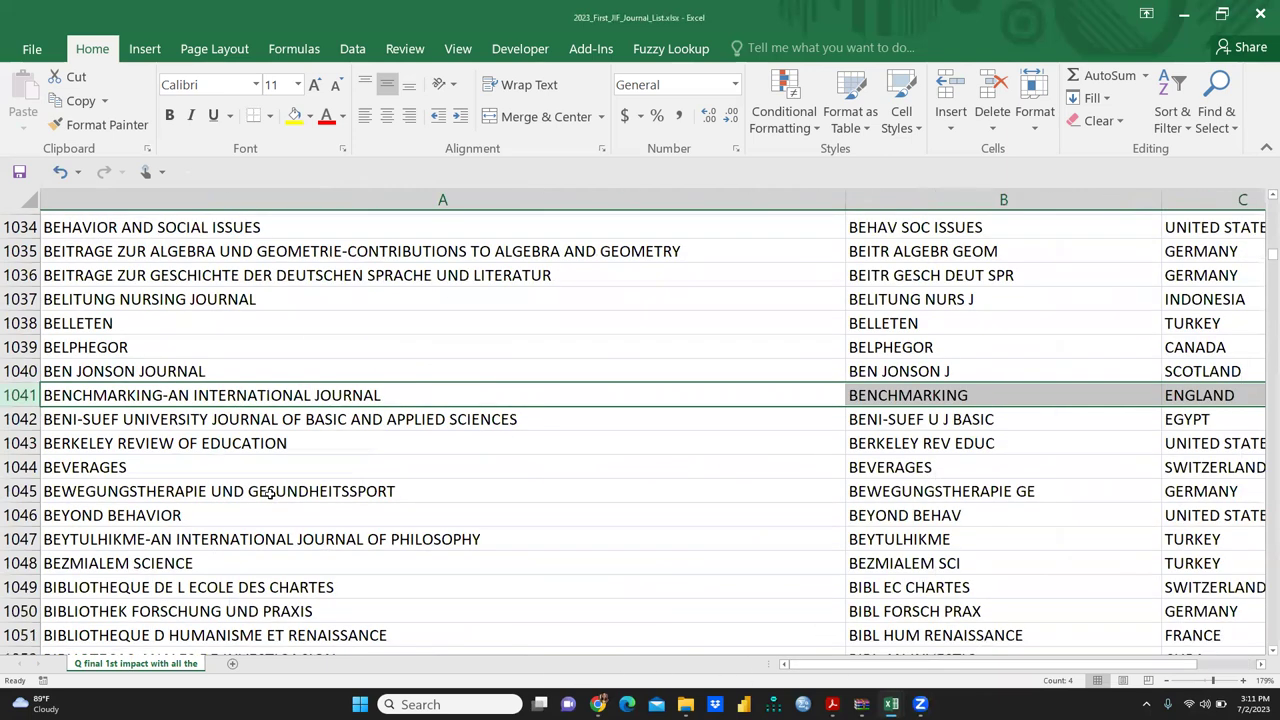
scroll(268, 496, "down", 11)
scroll(266, 500, "down", 10)
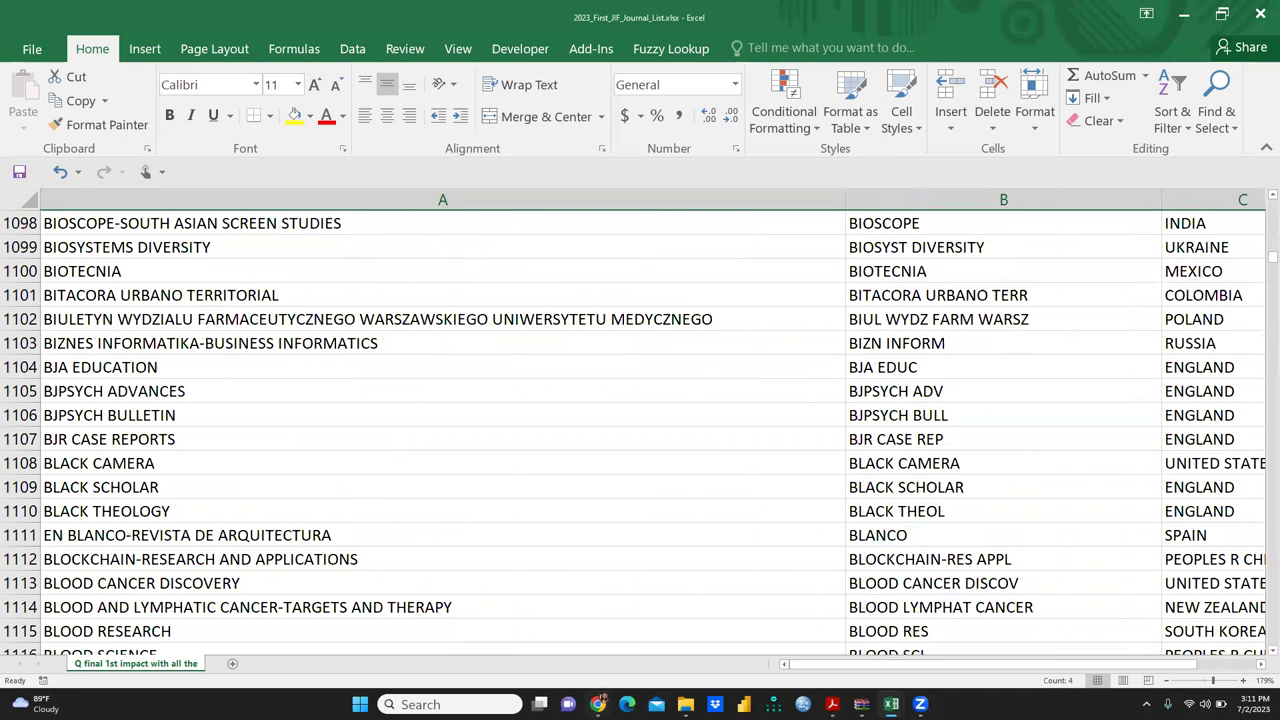
left_click(597, 704)
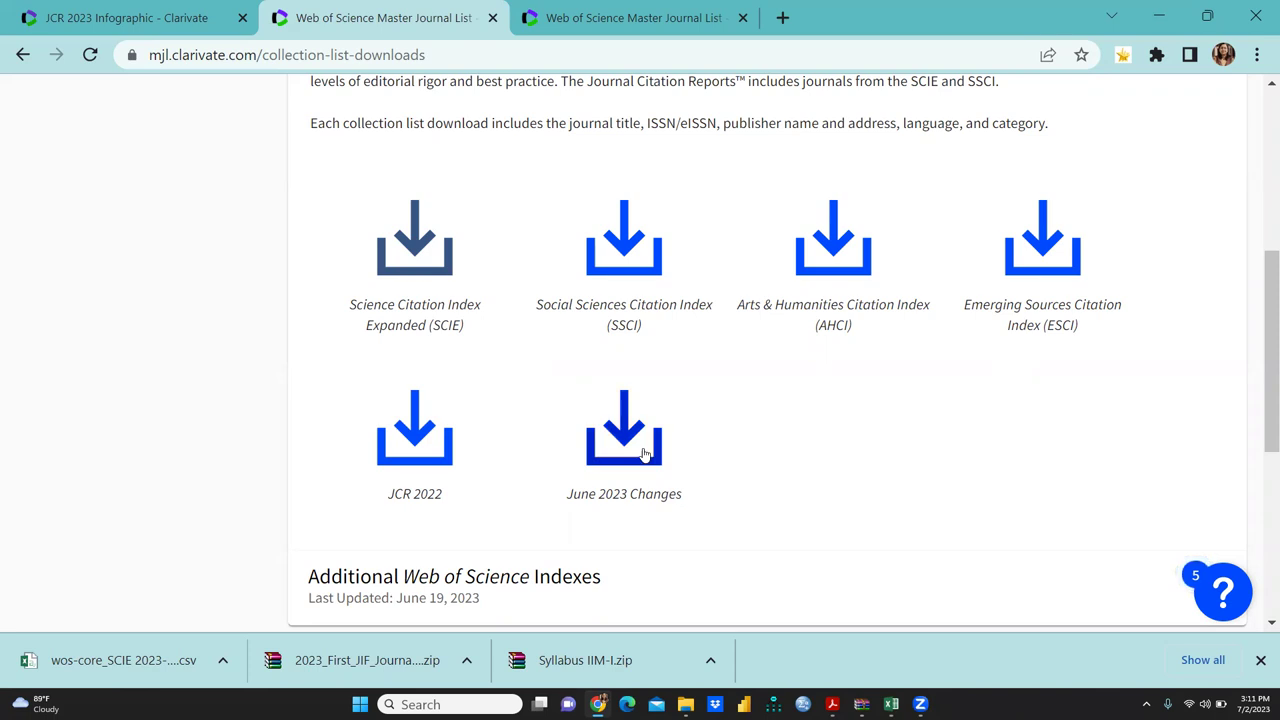
- Go from the JCR 2023 Infographic page back to the June 28, 2023 Clarivate JCR announcement
left_click(106, 18)
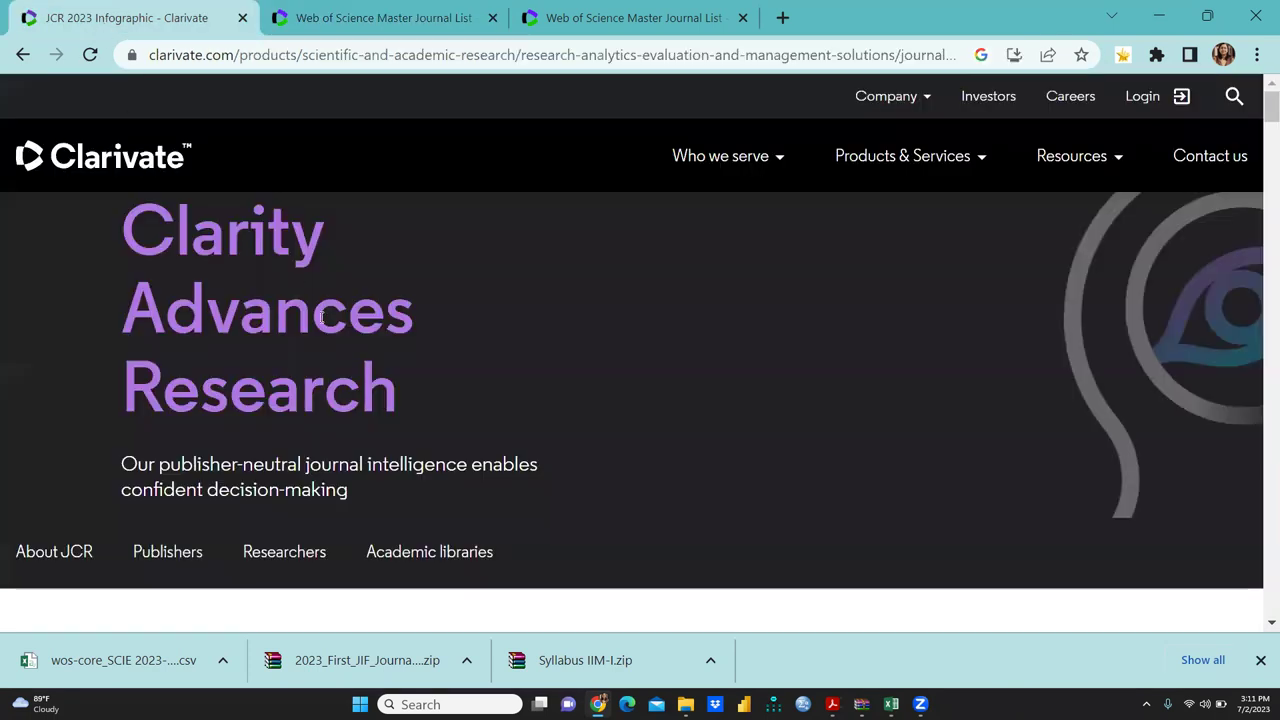
left_click(18, 55)
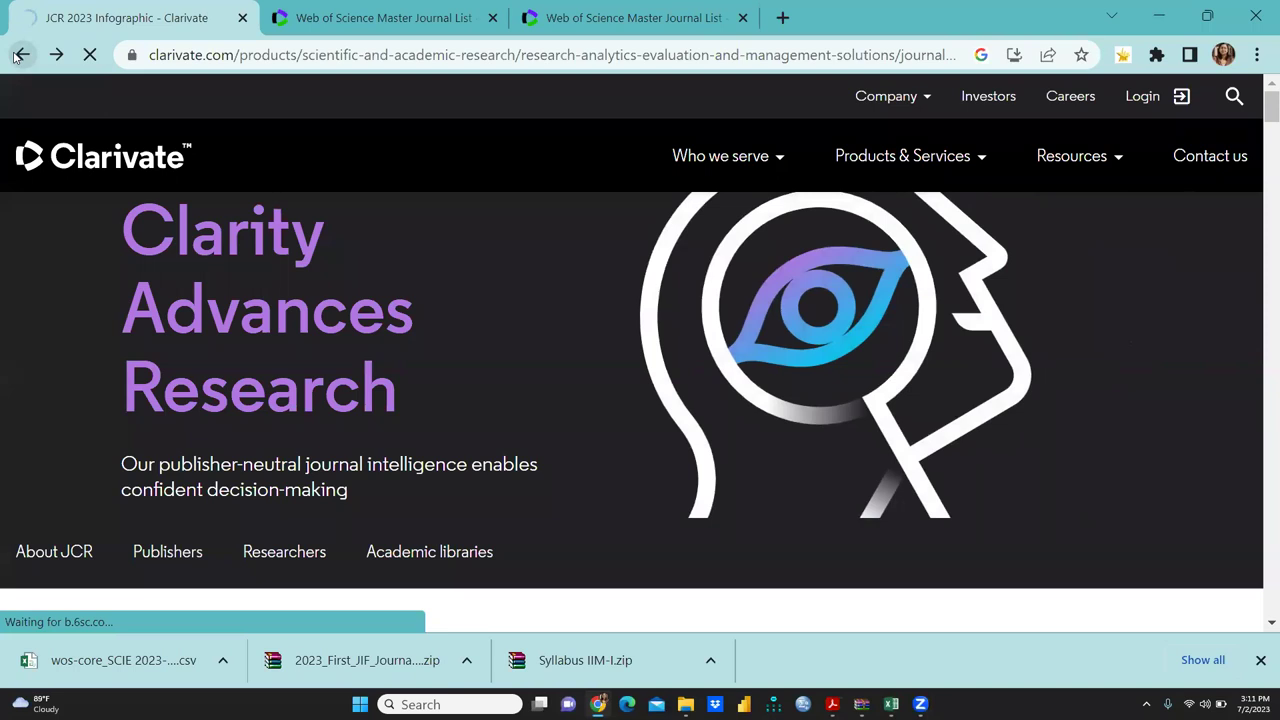
scroll(397, 268, "down", 5)
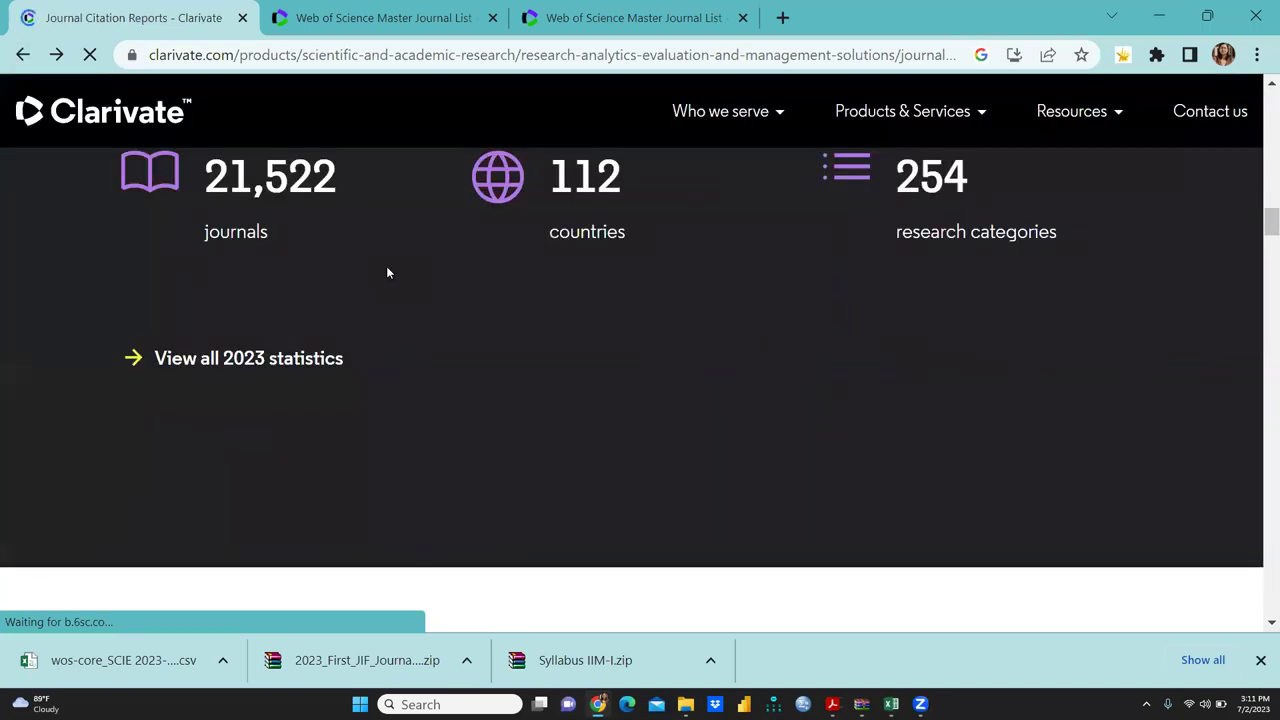
scroll(386, 270, "down", 5)
scroll(380, 275, "up", 8)
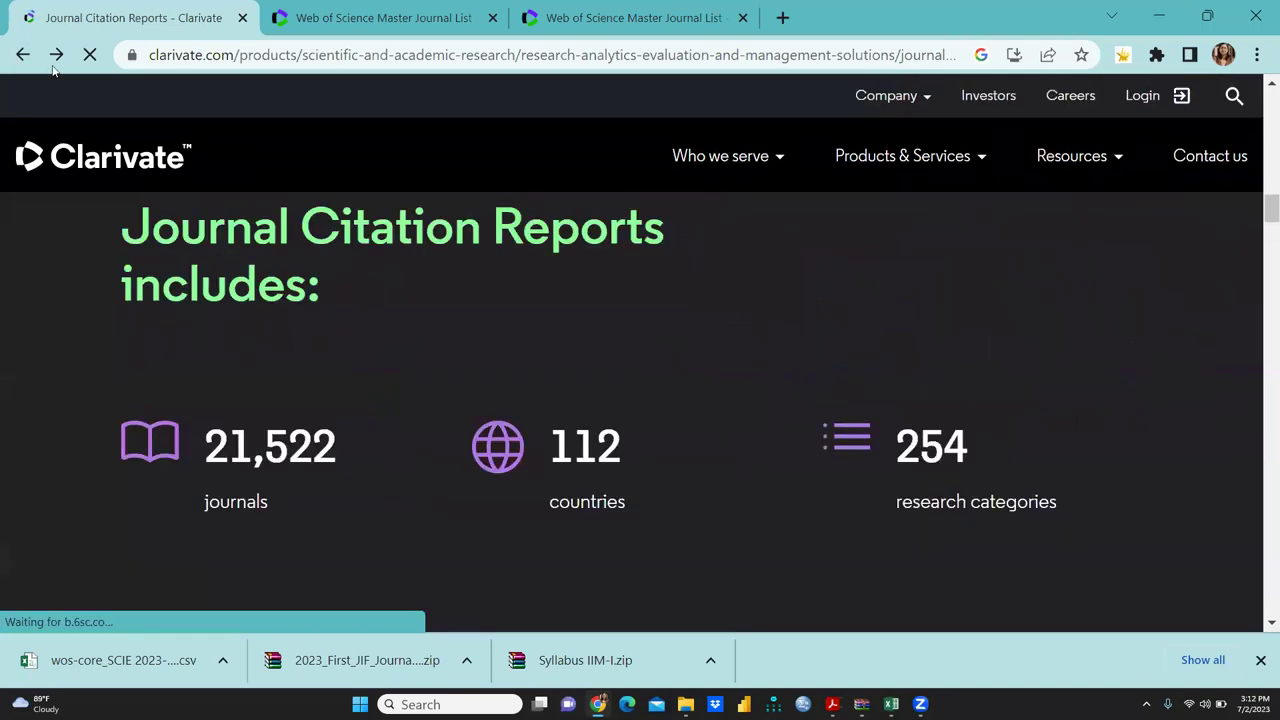
left_click(19, 56)
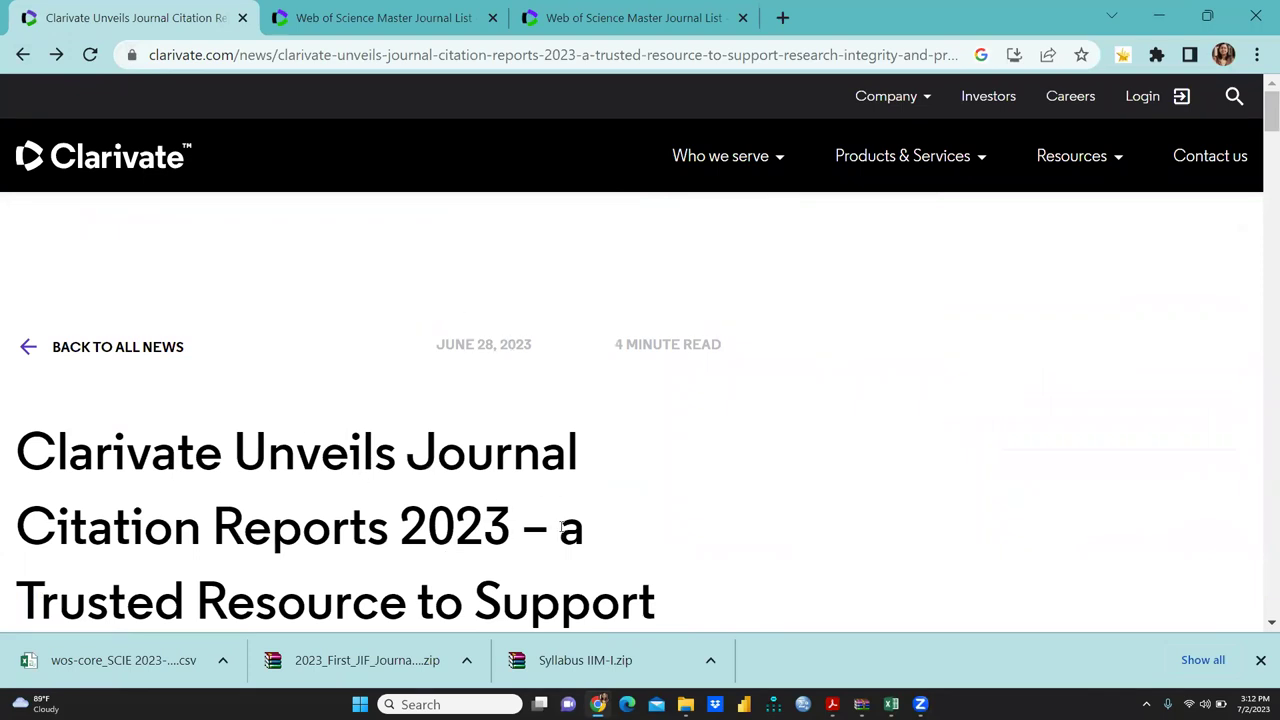
- Read the JCR 2023 article down to the passage on JIF expanding to all quality-evaluated journals
scroll(562, 527, "down", 1)
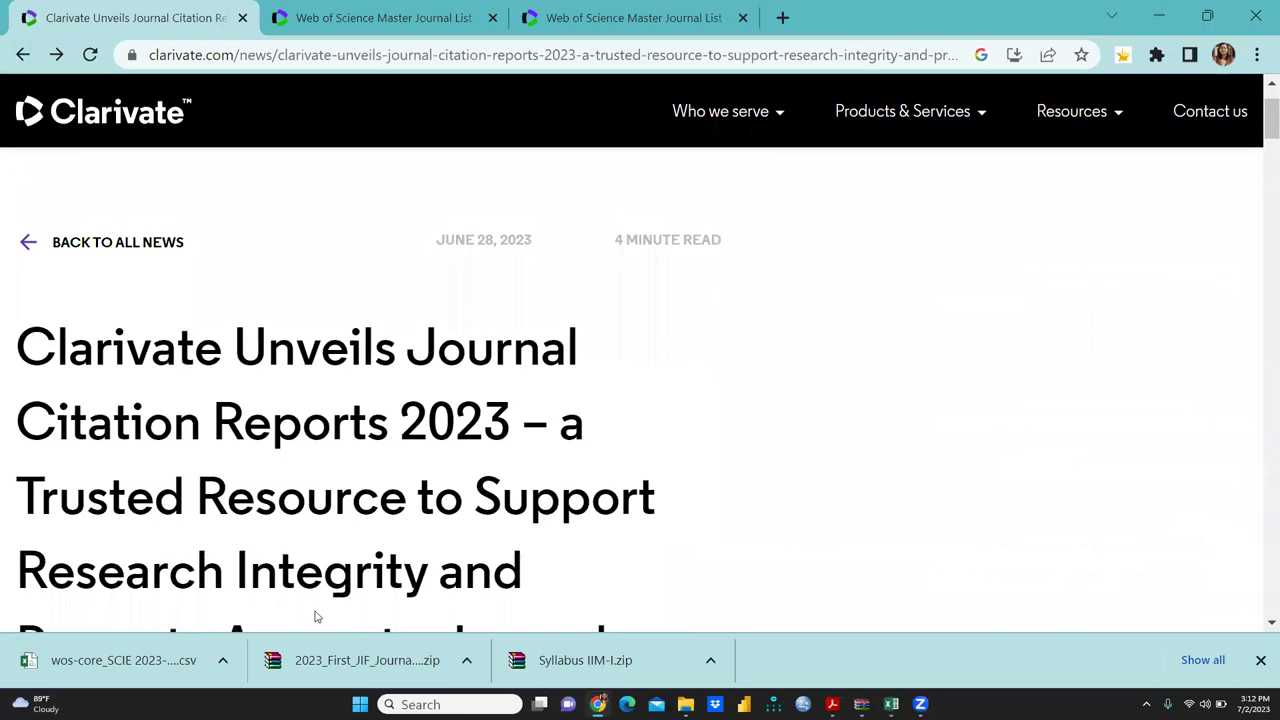
scroll(489, 574, "down", 3)
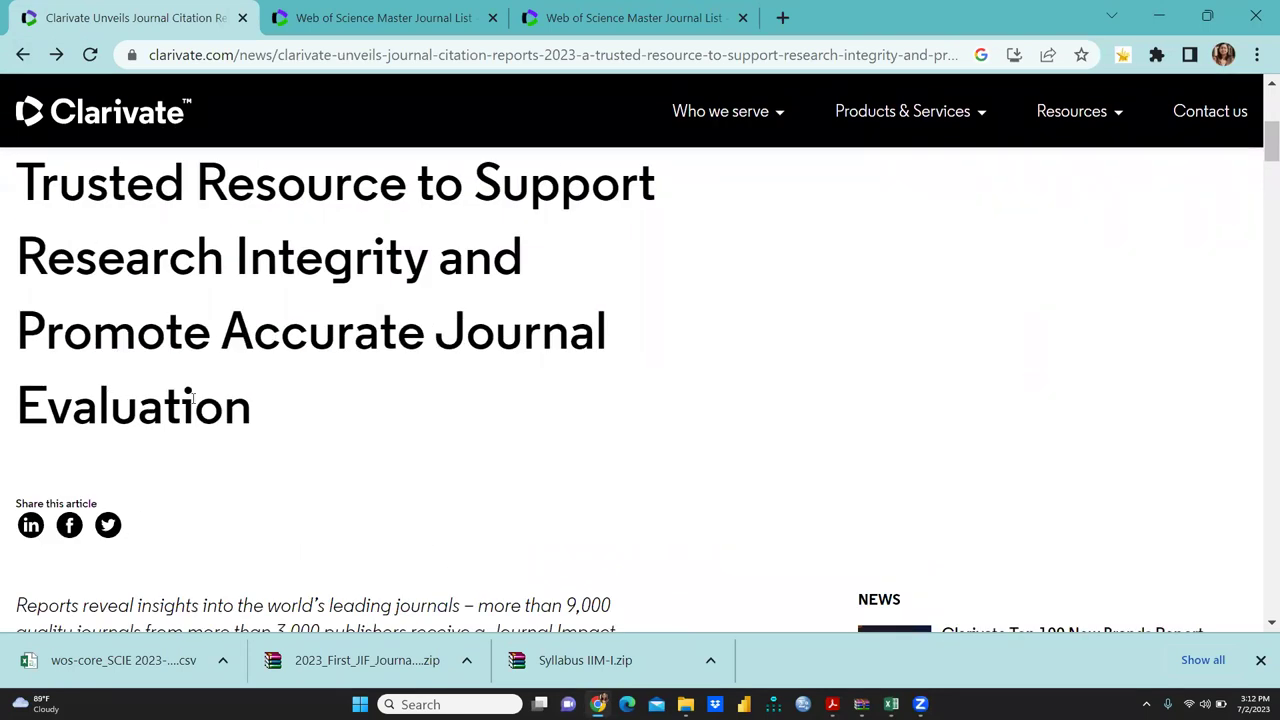
scroll(491, 420, "down", 3)
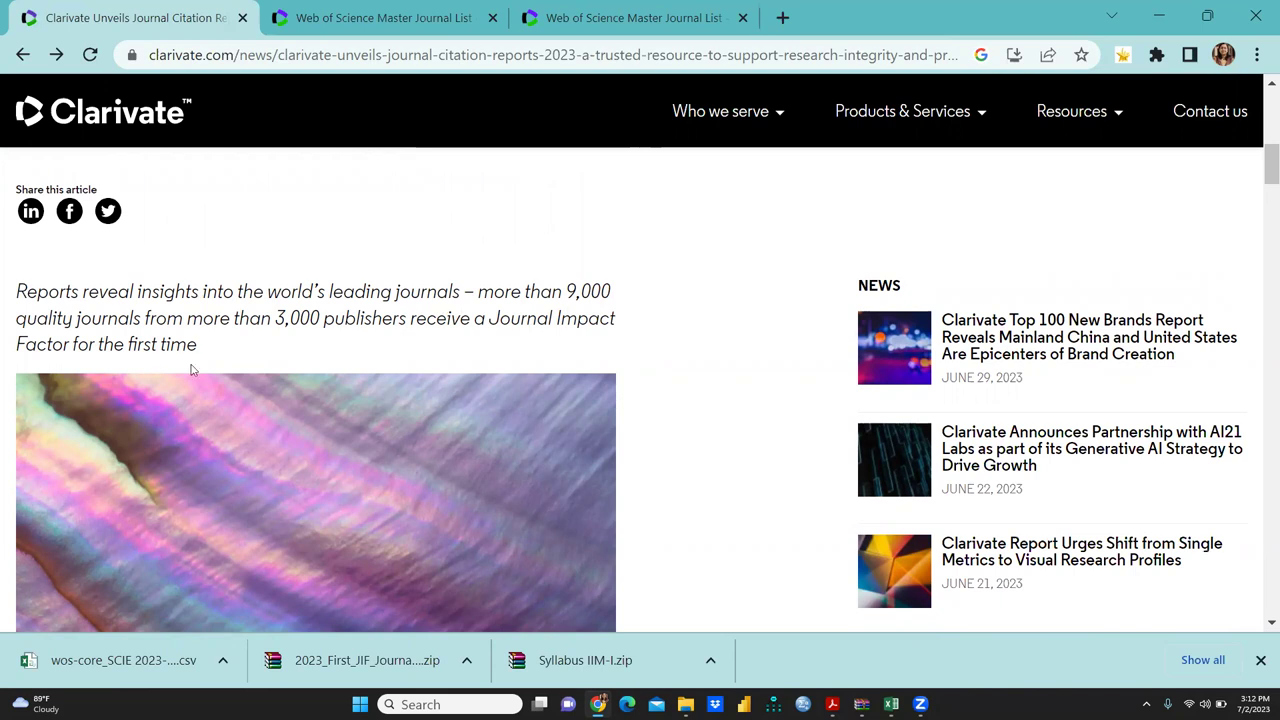
scroll(363, 370, "down", 4)
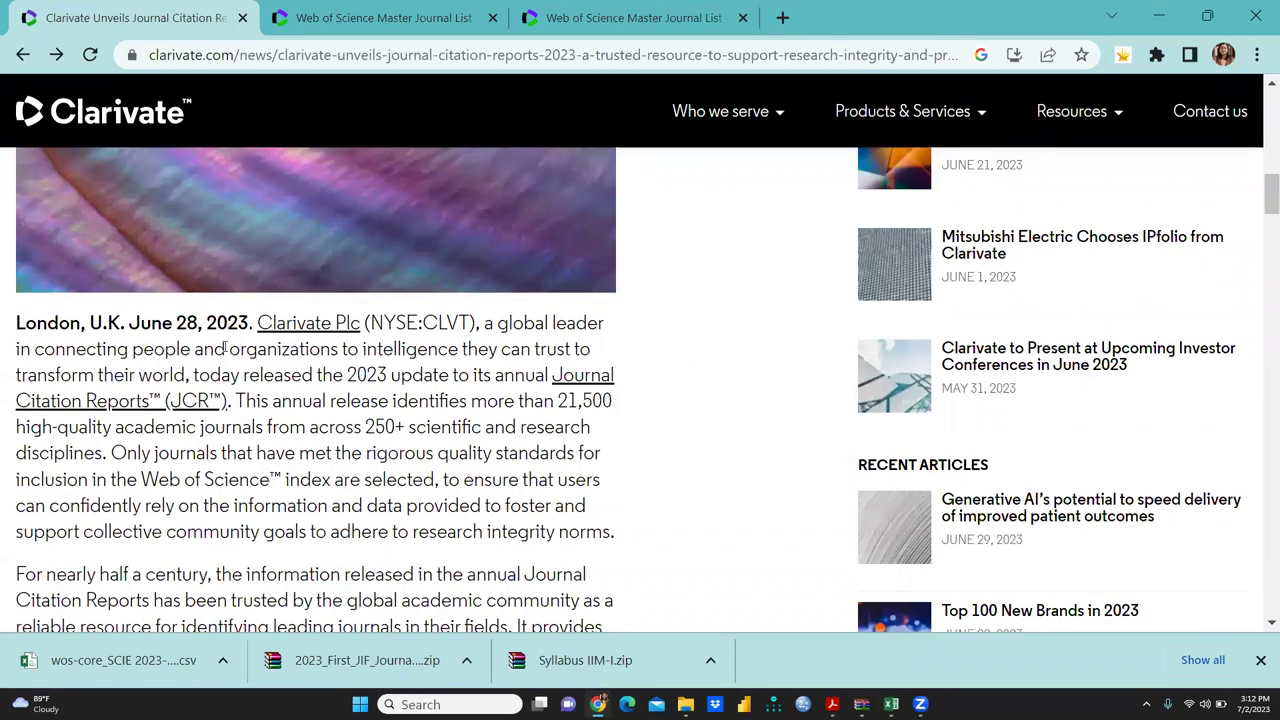
scroll(213, 346, "down", 1)
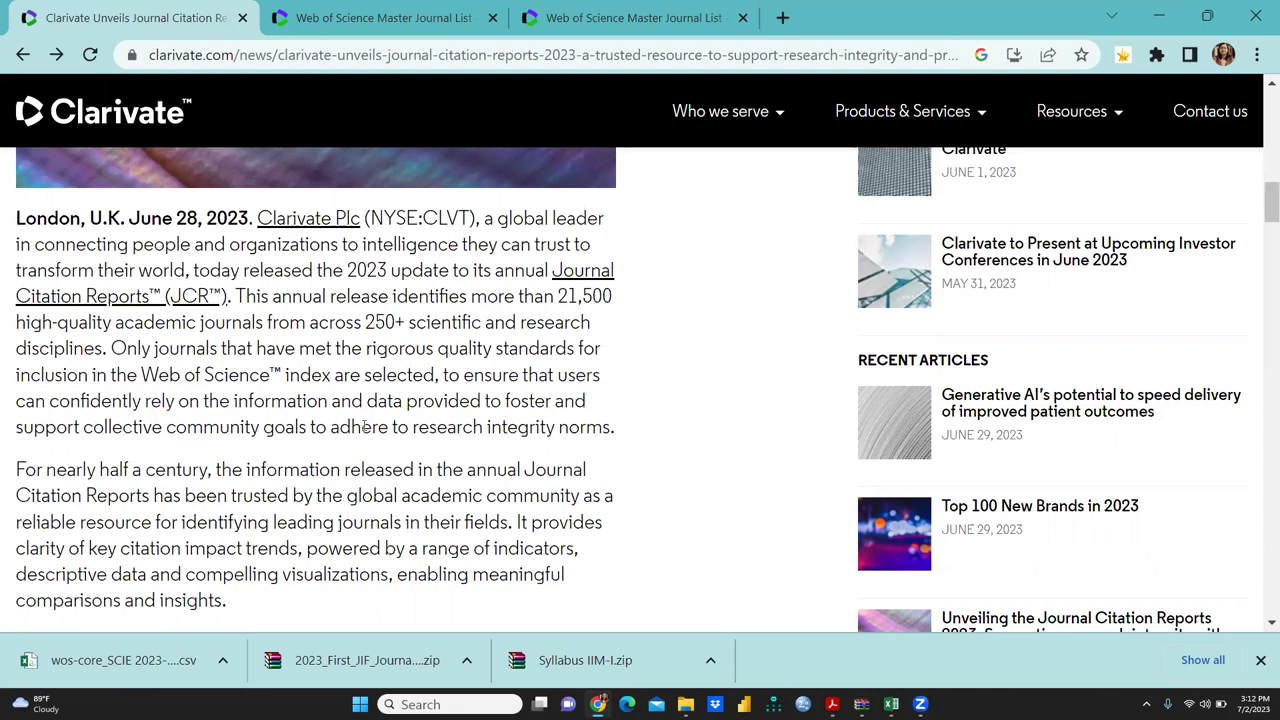
scroll(365, 426, "down", 4)
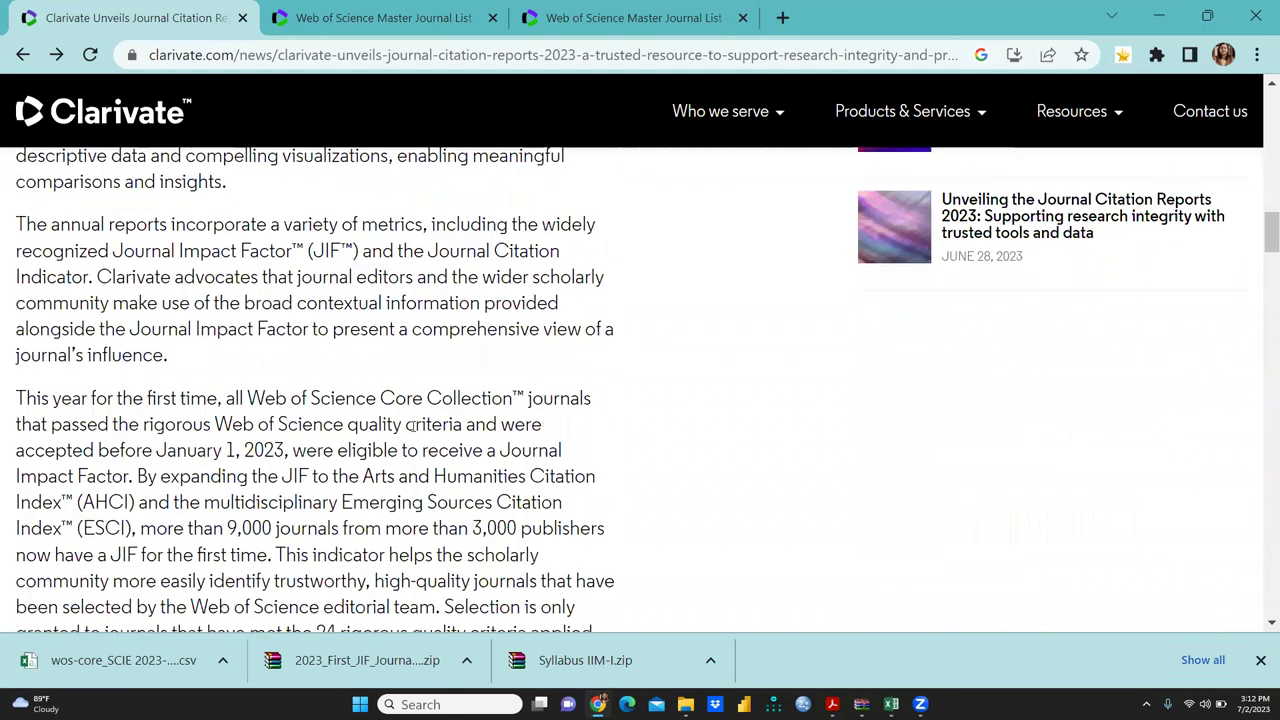
scroll(409, 424, "down", 2)
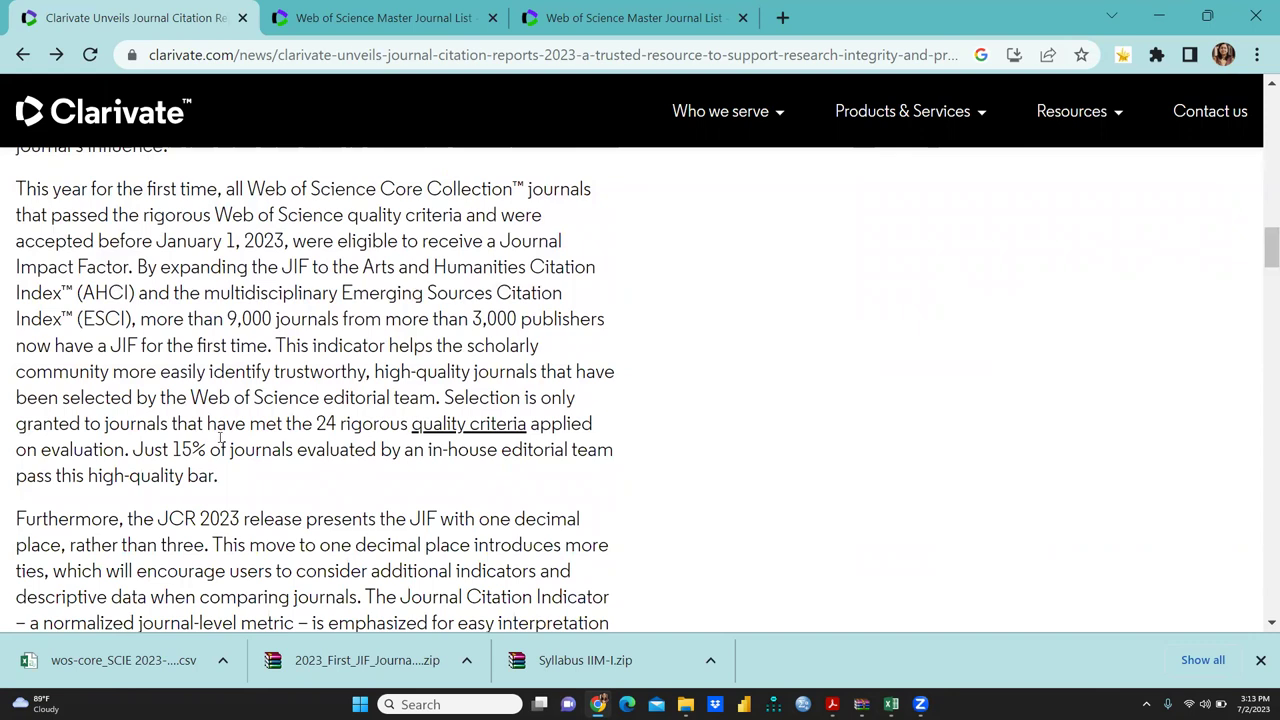
scroll(220, 437, "down", 3)
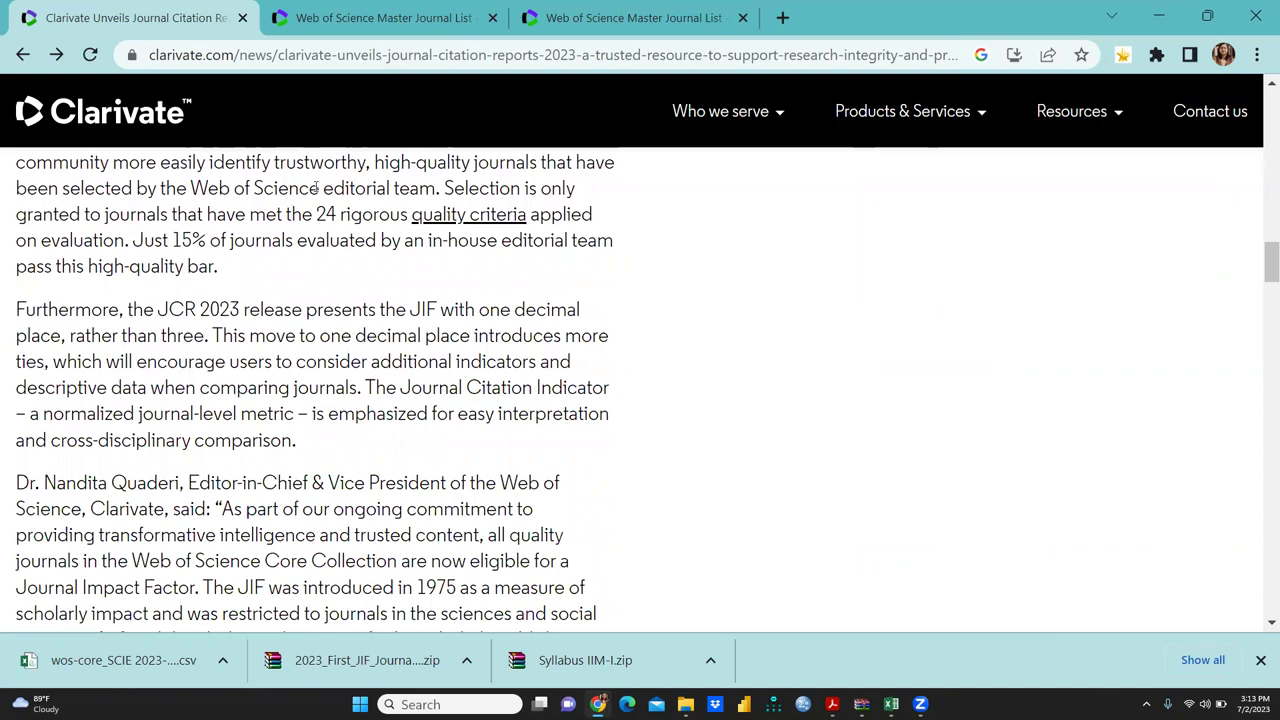
scroll(368, 302, "down", 3)
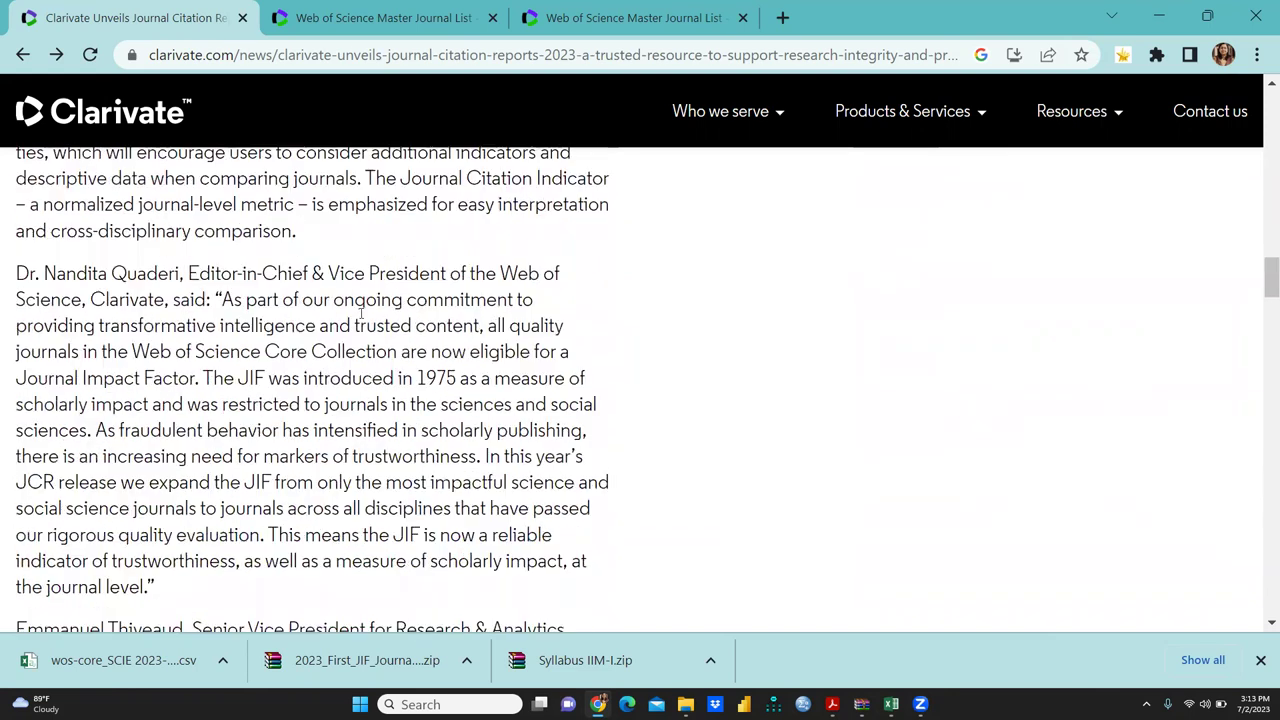
scroll(326, 367, "down", 2)
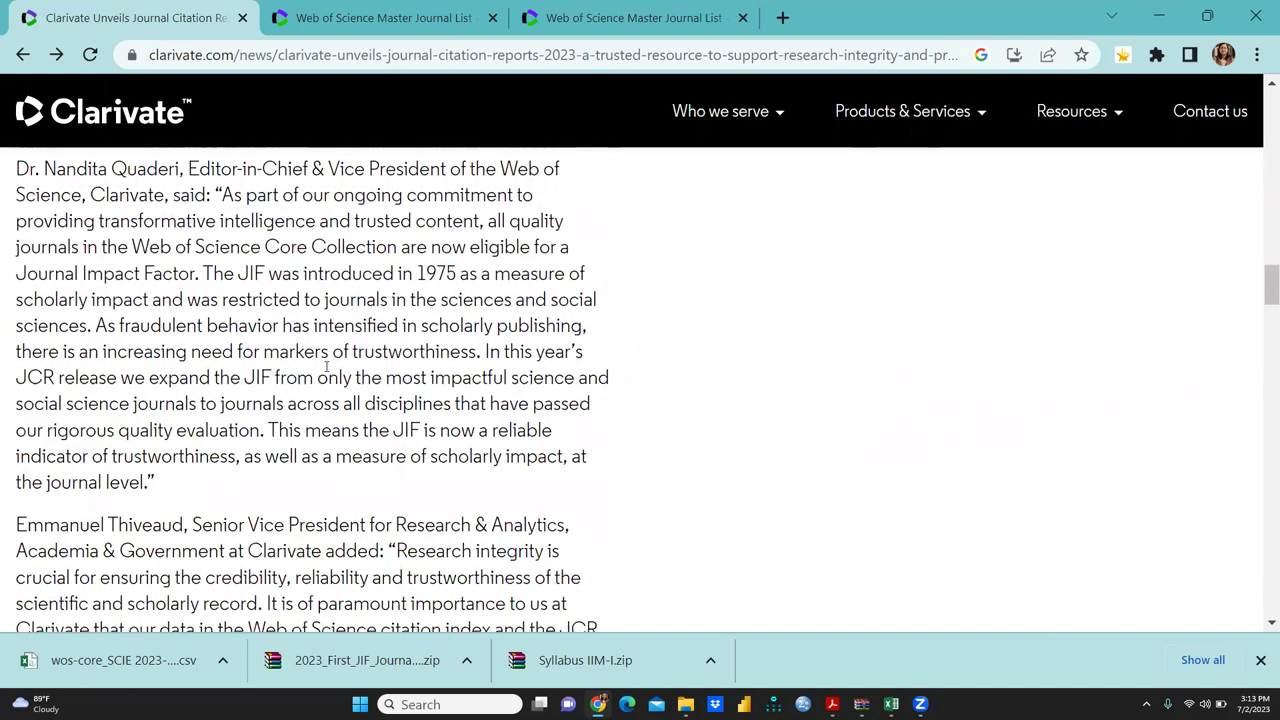
- Scroll the Clarivate article to the 2022 highlights: over 21,500 journals with a JIF, 9,136 first-time
scroll(326, 367, "down", 3)
scroll(326, 367, "down", 2)
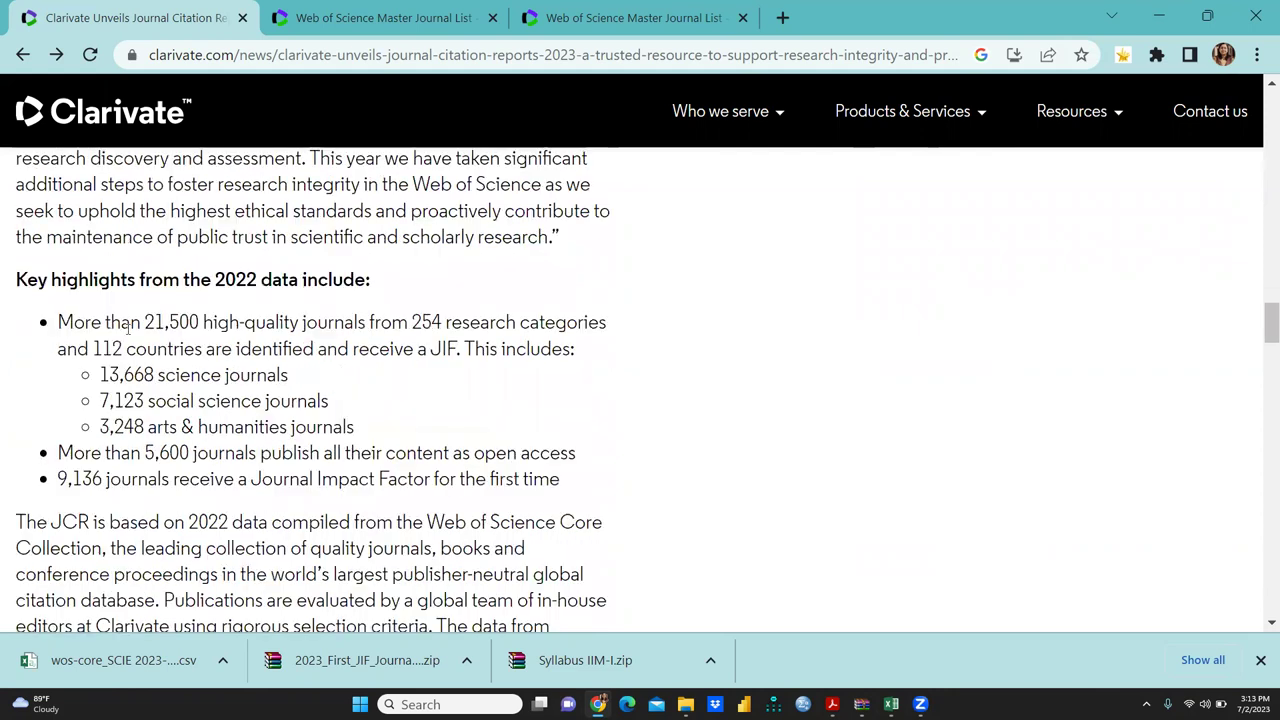